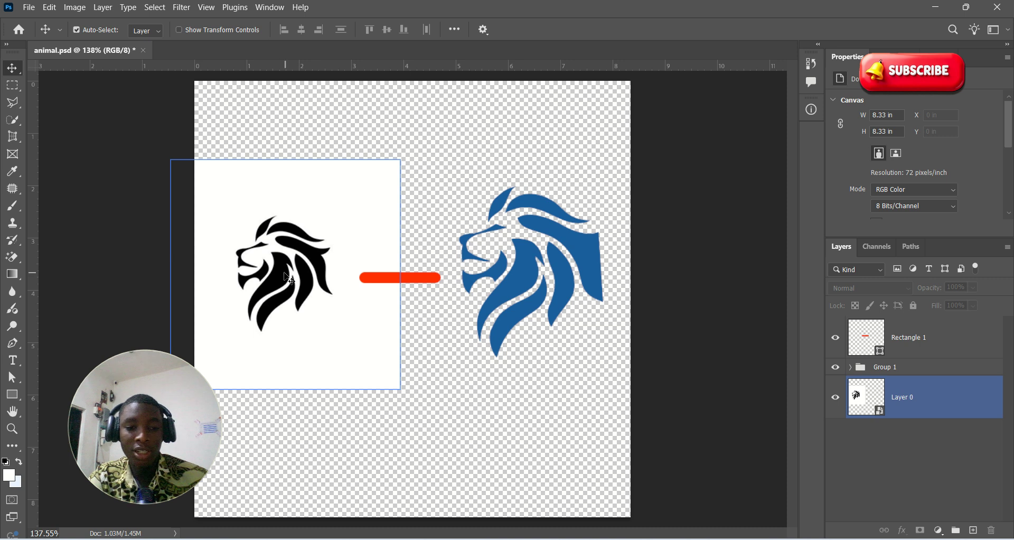
click(591, 248)
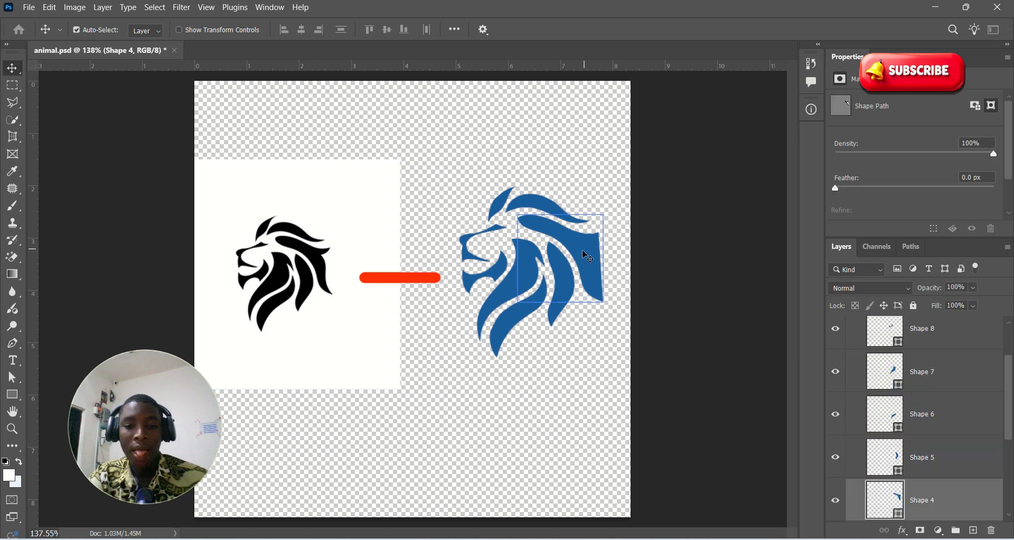
click(526, 272)
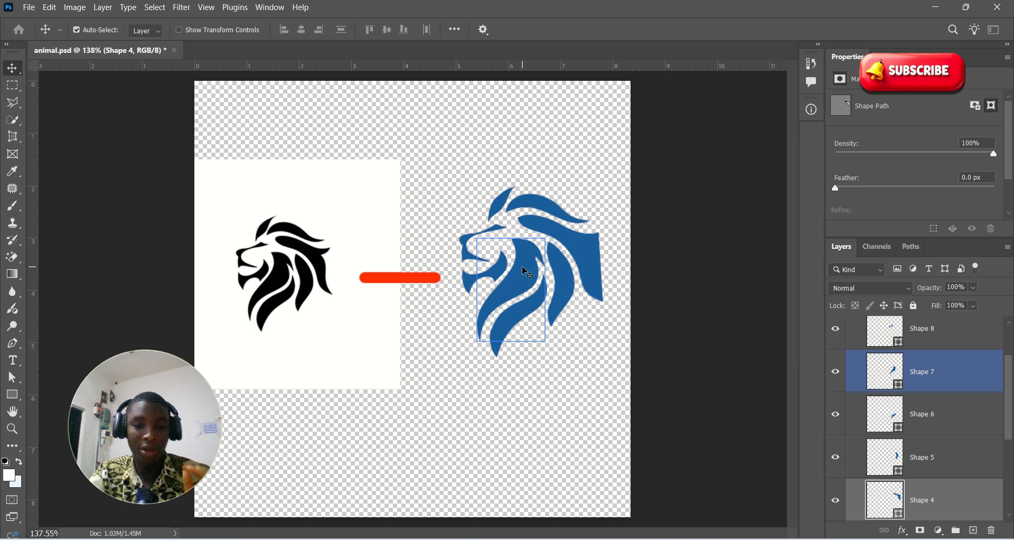
click(433, 310)
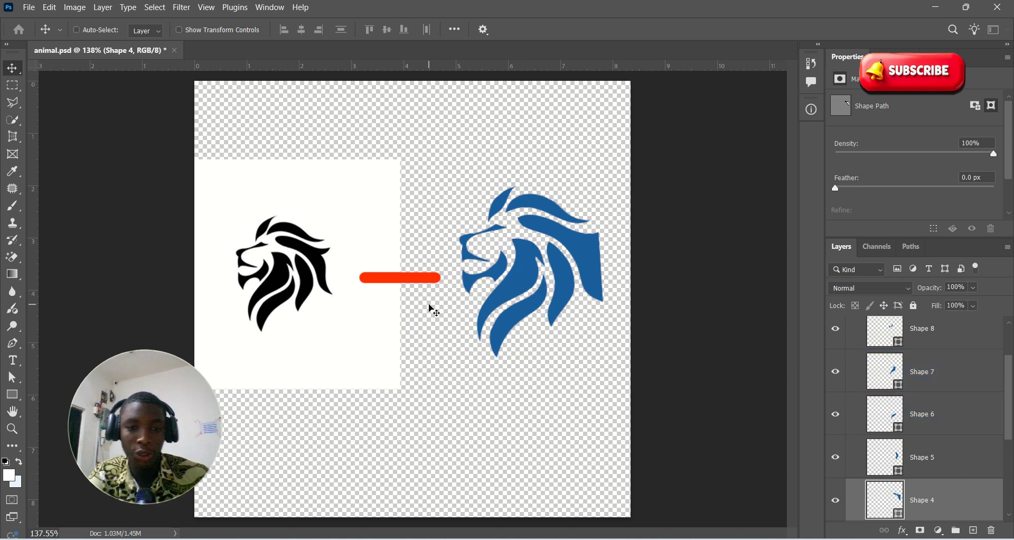
- Create a new document 4 inches wide and 5 inches high with a resolution of 700 pixels/inch
key(ctrl+n)
click(676, 220)
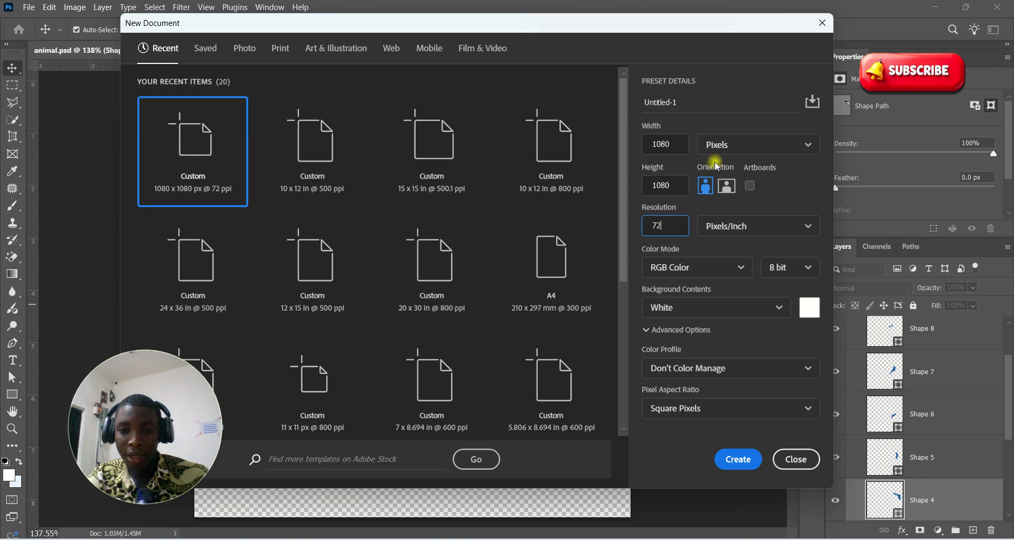
click(747, 144)
click(719, 191)
click(672, 146)
drag(672, 146, 634, 148)
text(4)
drag(669, 190, 628, 193)
text(5)
drag(668, 227, 610, 226)
text(700)
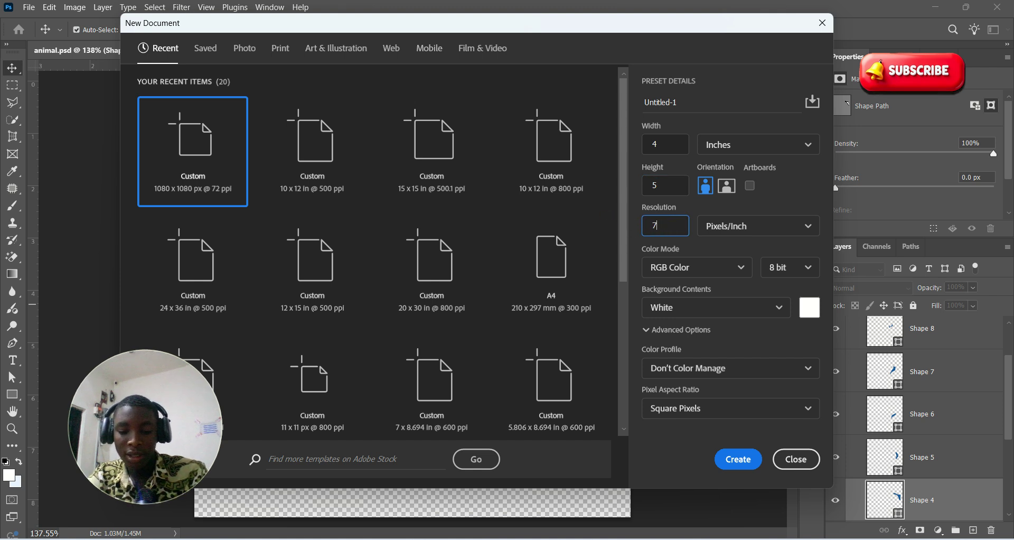
click(732, 458)
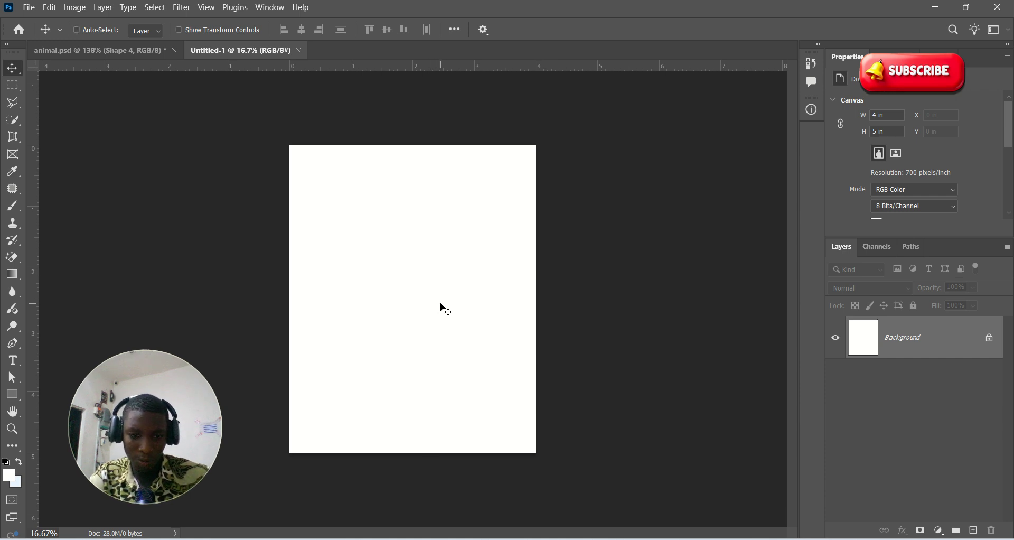
- Place the lion image Animal.jpg from the Downloads folder into the new document
key(alt+Tab)
key(alt+Tab)
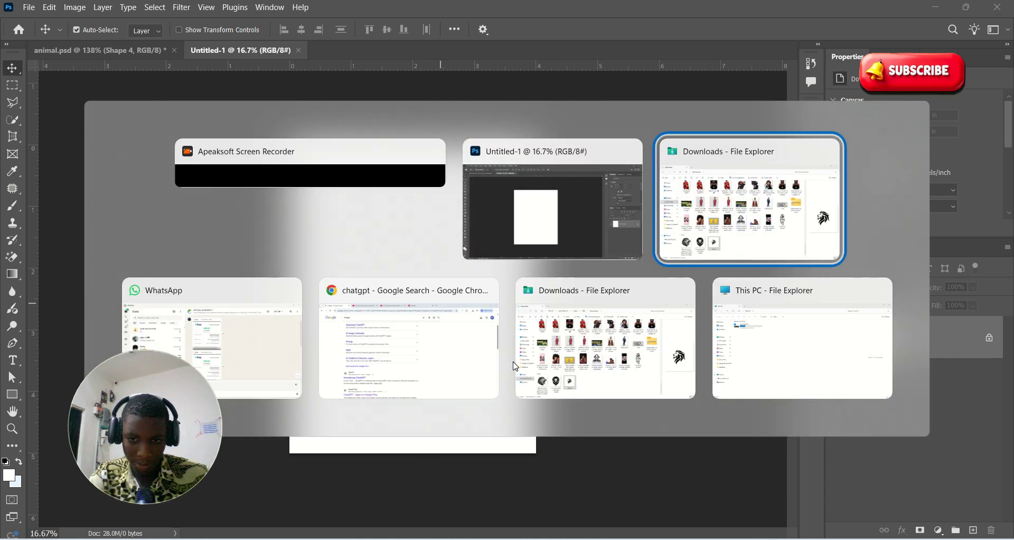
drag(320, 468, 412, 317)
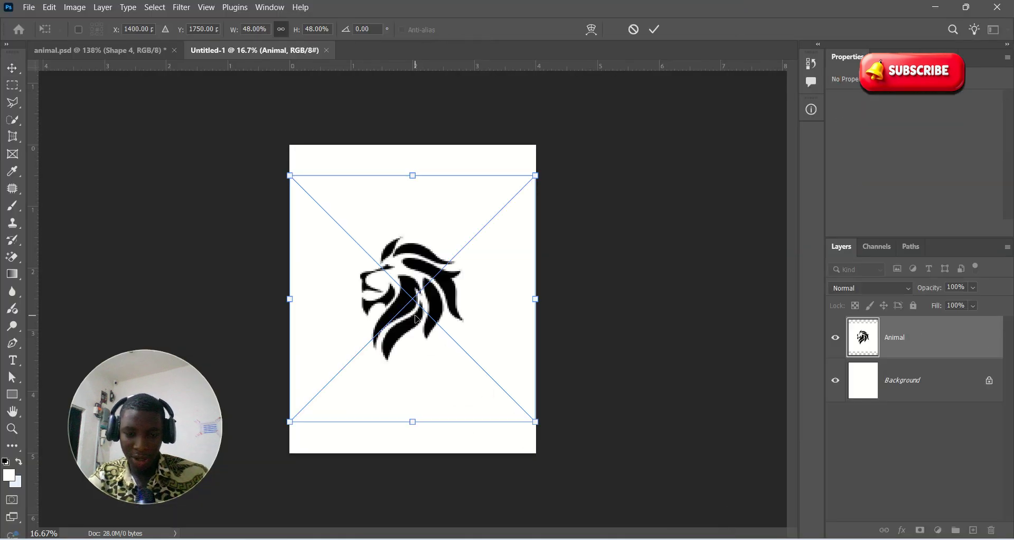
- Enlarge the placed lion image to about 4.95 by 4.95 inches, shift it slightly and commit the placement
drag(536, 424, 595, 480)
mouse_move(435, 328)
mouse_down()
mouse_move(377, 312)
mouse_move(390, 325)
mouse_move(380, 317)
mouse_move(417, 323)
mouse_move(419, 313)
mouse_move(402, 306)
mouse_move(461, 317)
mouse_move(453, 324)
mouse_up()
click(654, 29)
key(z)
key(v)
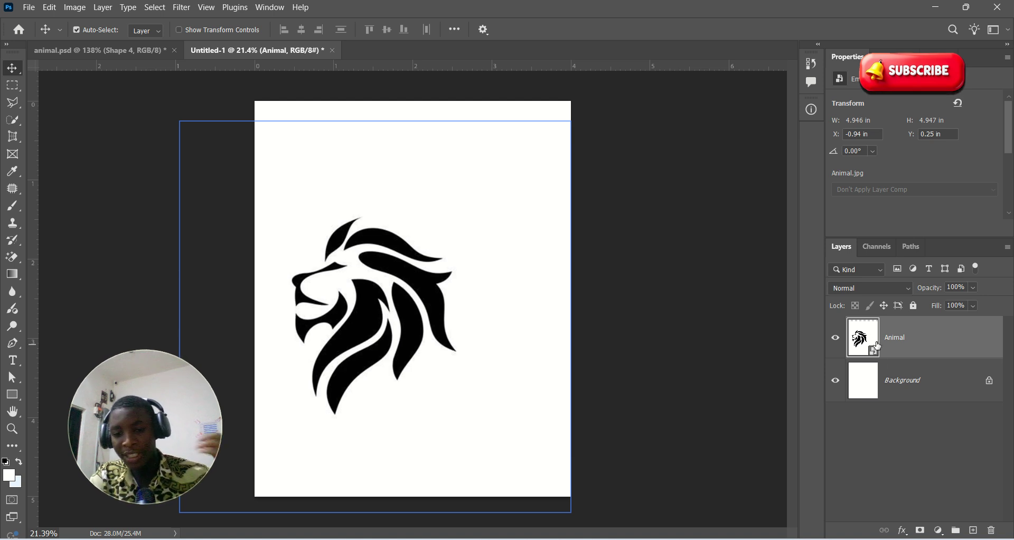
- Rasterize the Animal layer and move the lion slightly up and left on the page
right_click(897, 352)
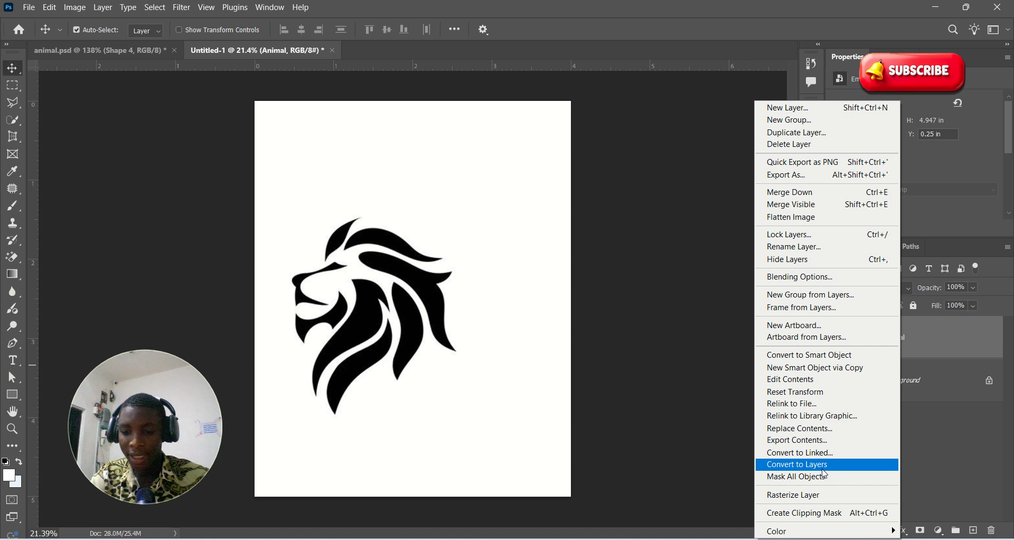
click(813, 497)
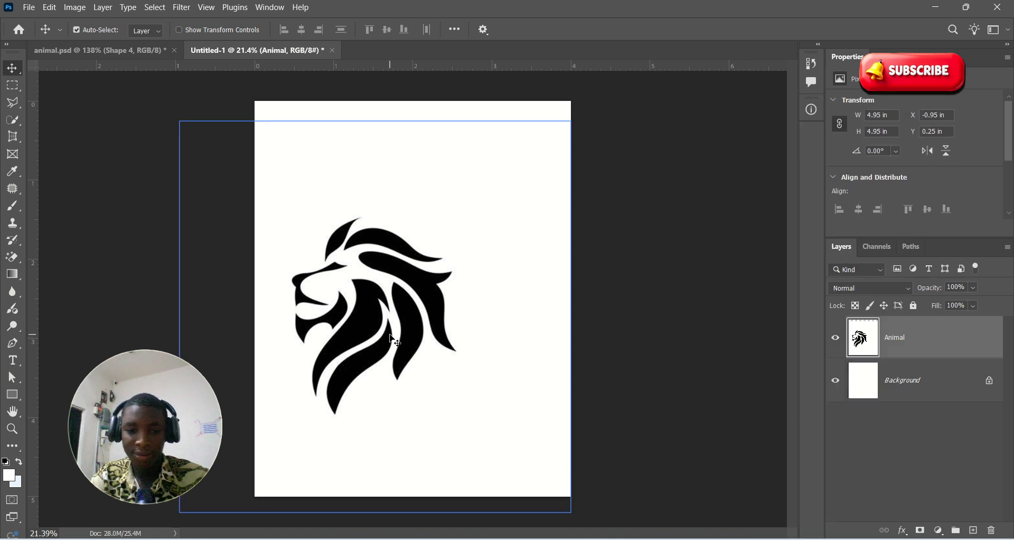
drag(391, 337, 385, 321)
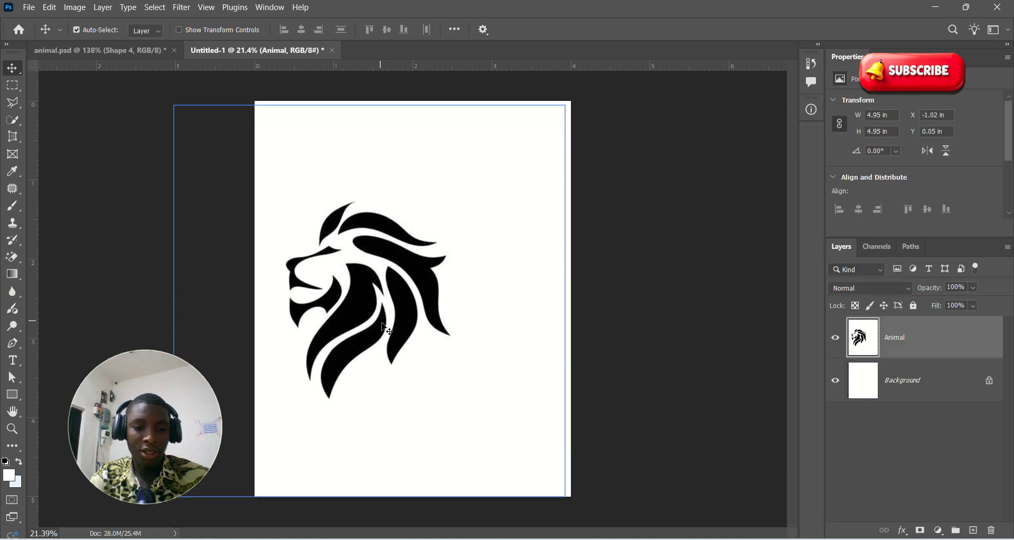
- Enable the Content-Aware Tracing Tool in the Technology Previews preferences and apply the change
click(50, 7)
mouse_move(141, 539)
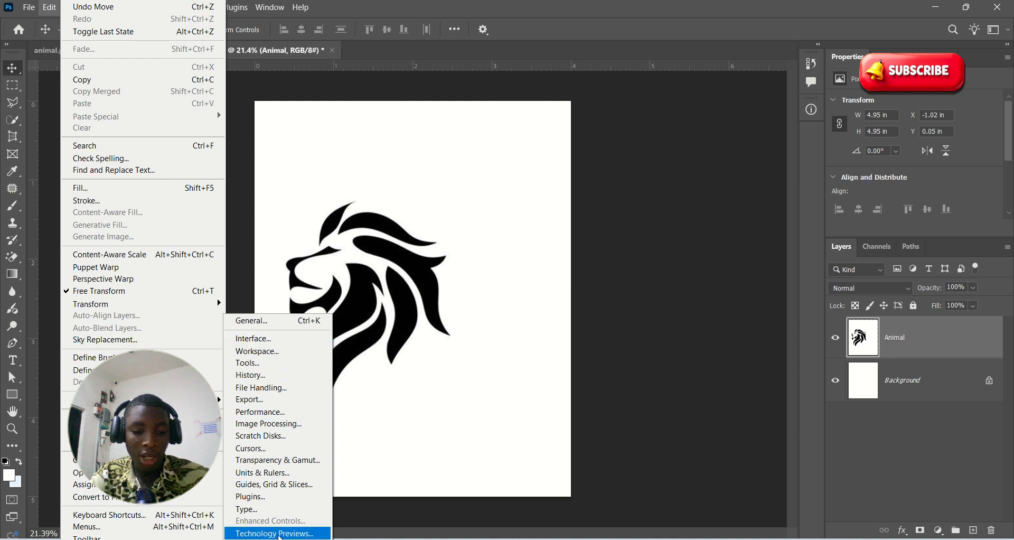
click(283, 533)
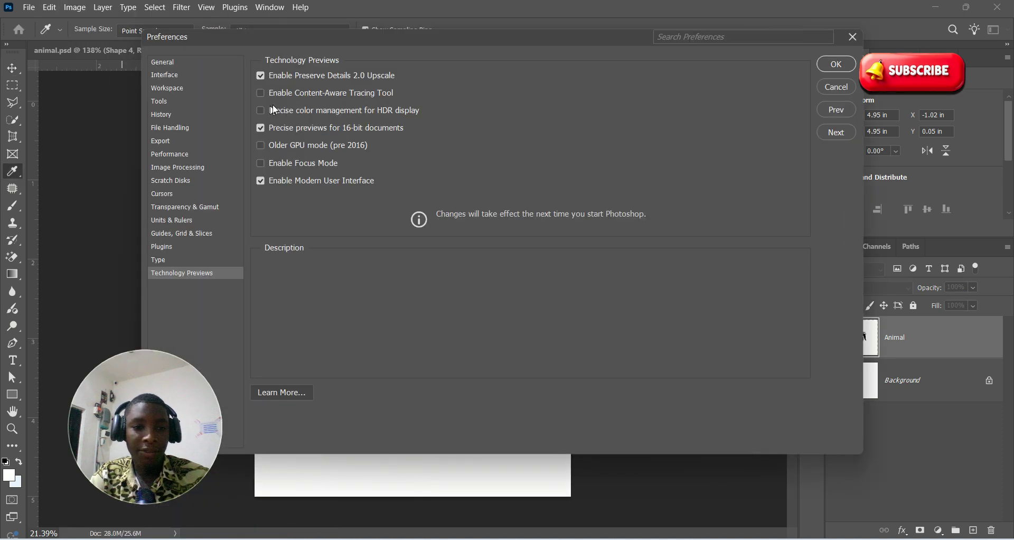
mouse_move(279, 97)
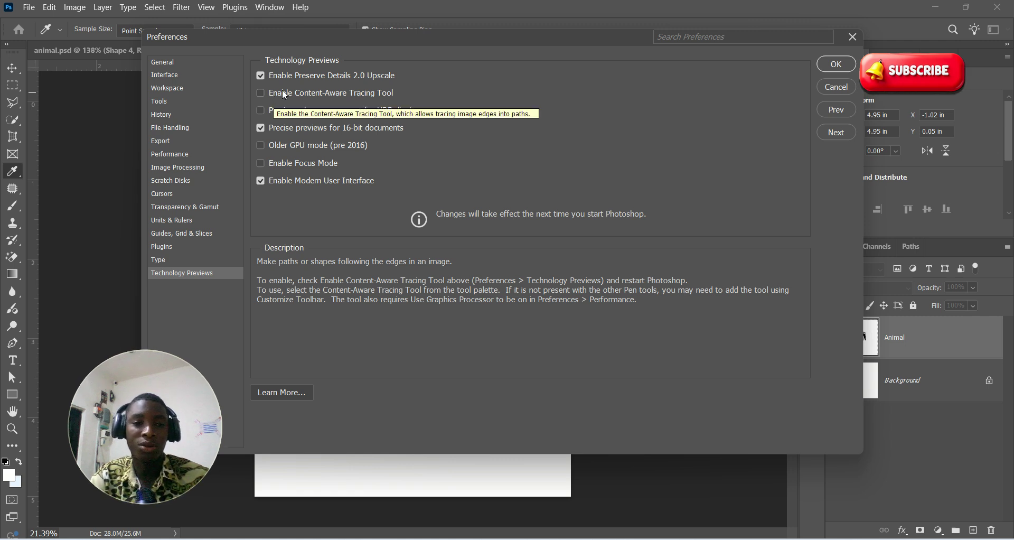
click(283, 93)
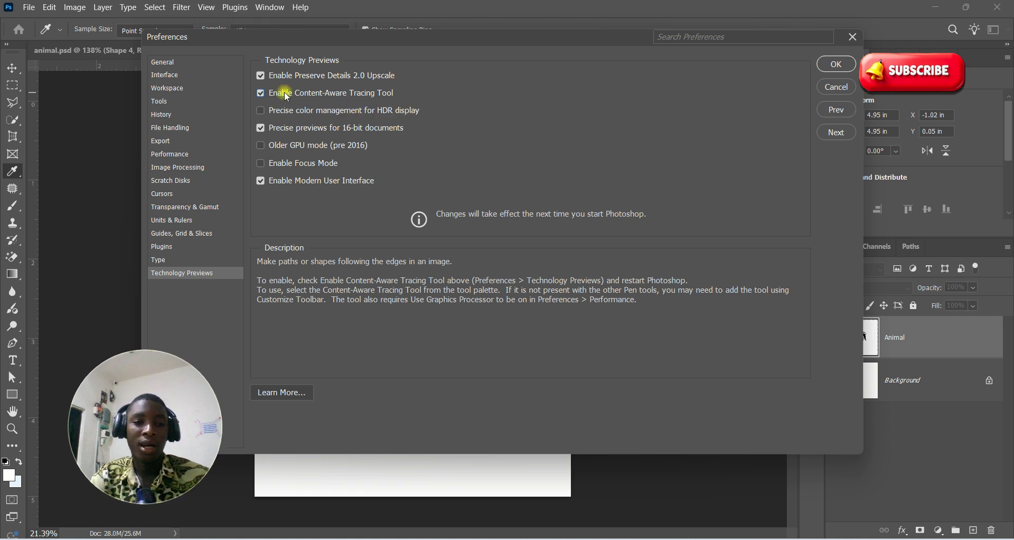
click(838, 65)
key(v)
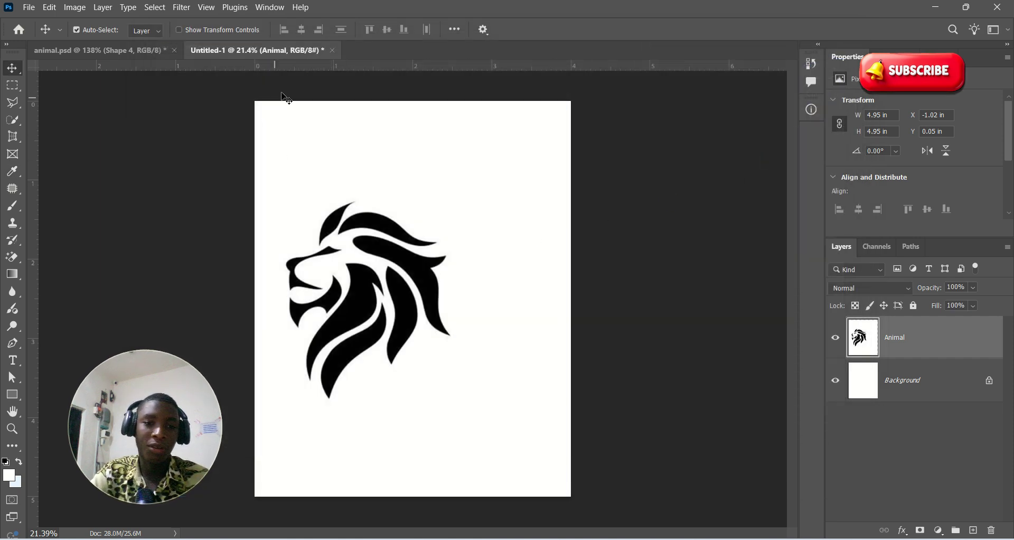
click(332, 49)
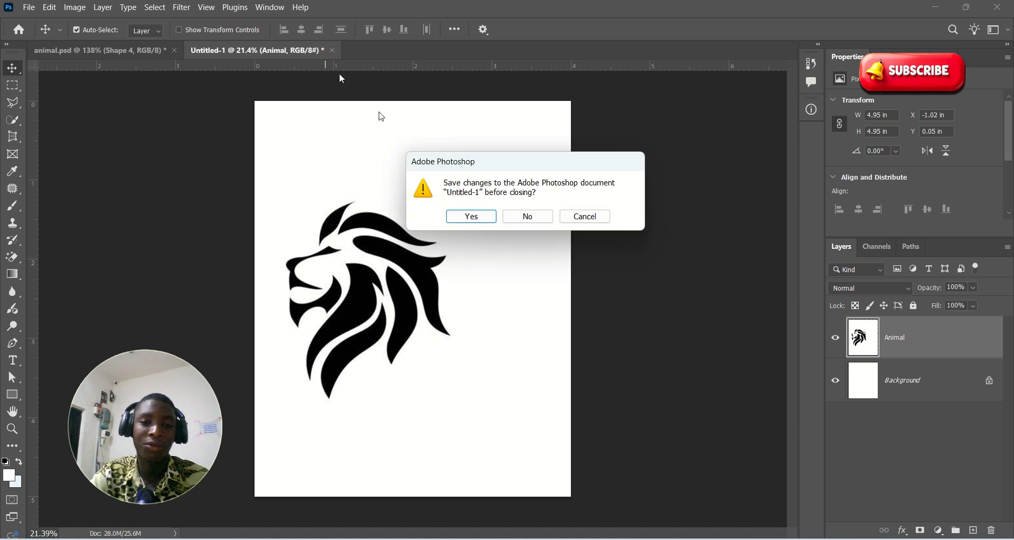
click(472, 218)
click(462, 350)
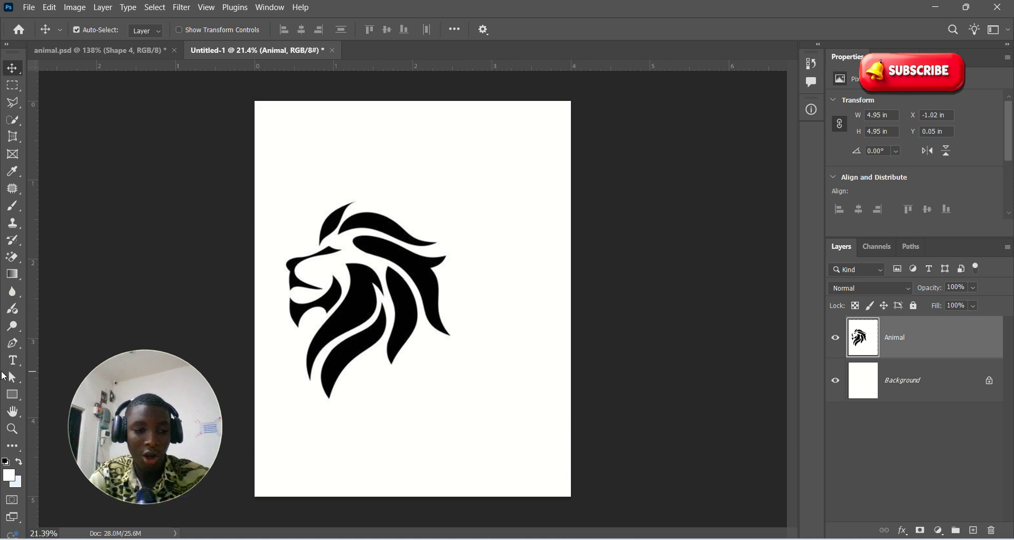
right_click(20, 353)
click(63, 343)
drag(154, 419, 224, 220)
- Trace the lion's uppermost long mane strand in Animal.jpg as a blue filled shape with the Content-Aware Tracing Tool
right_click(20, 346)
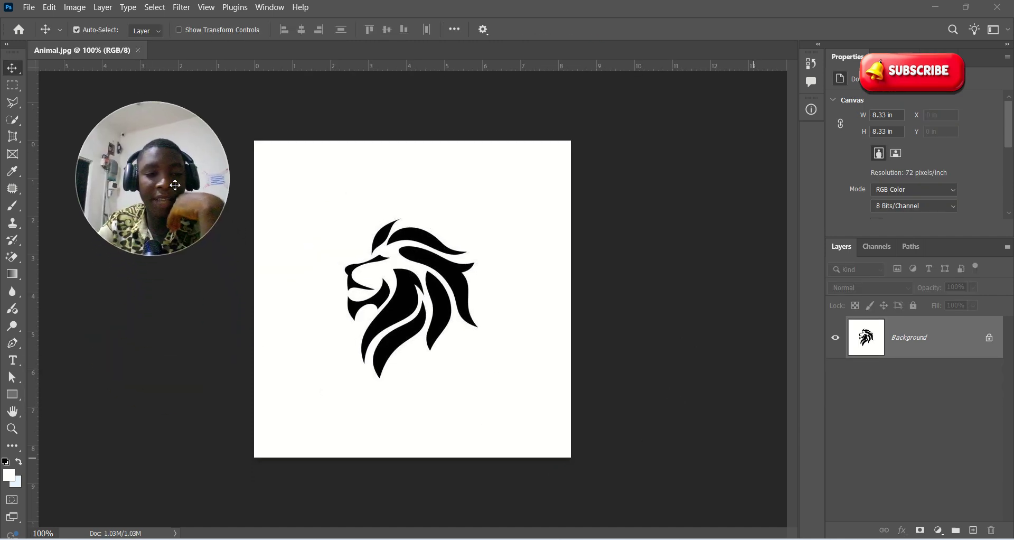
click(14, 346)
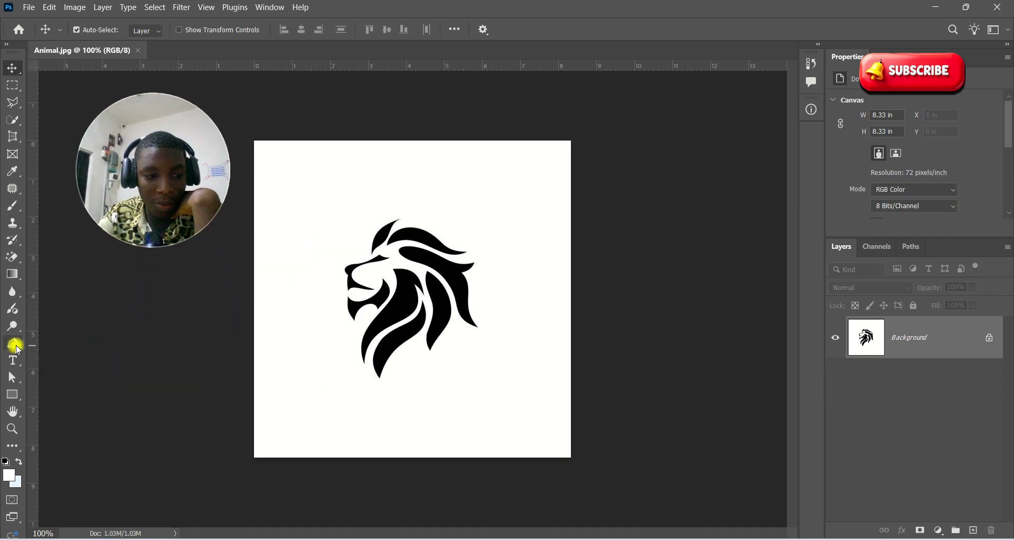
click(19, 344)
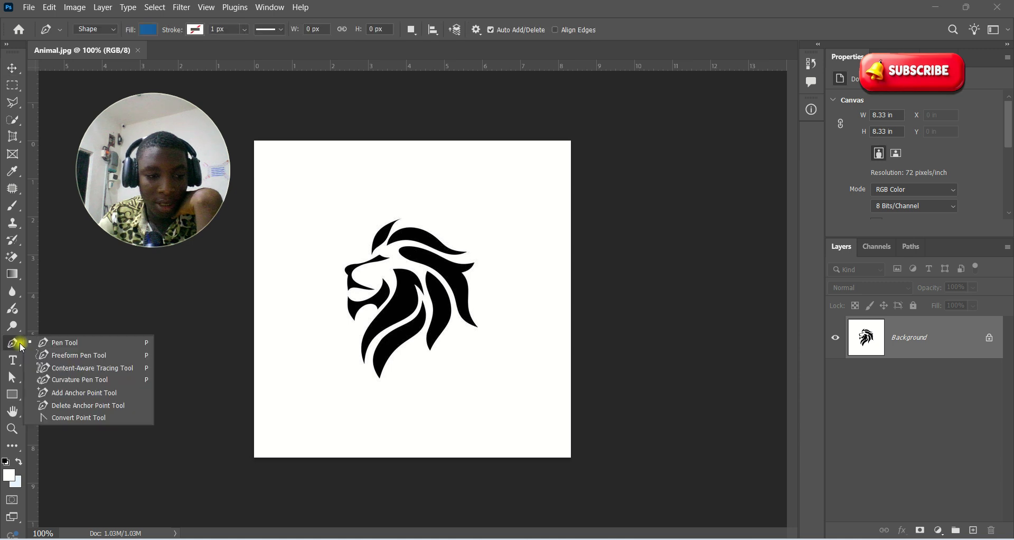
click(107, 369)
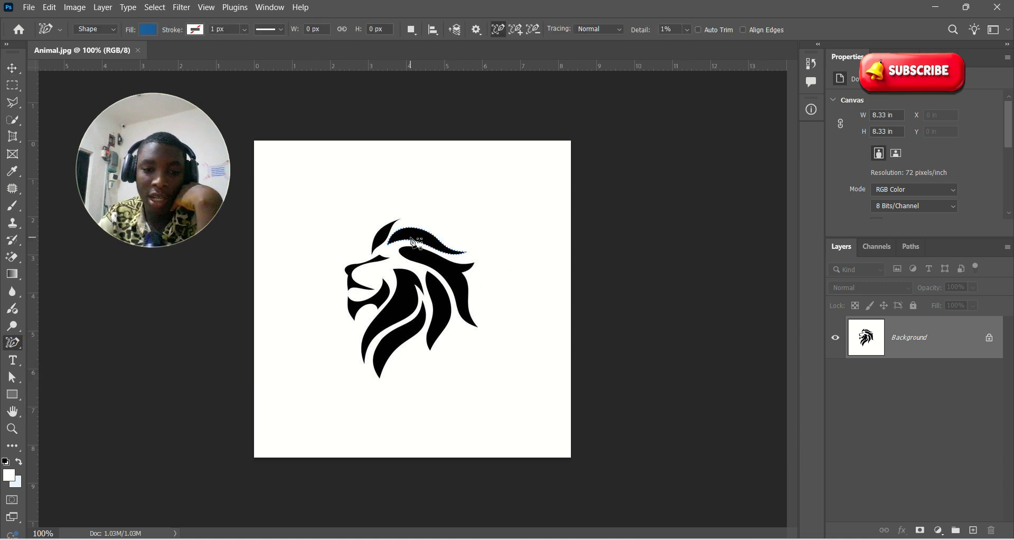
key(z)
drag(413, 281, 457, 316)
key(p)
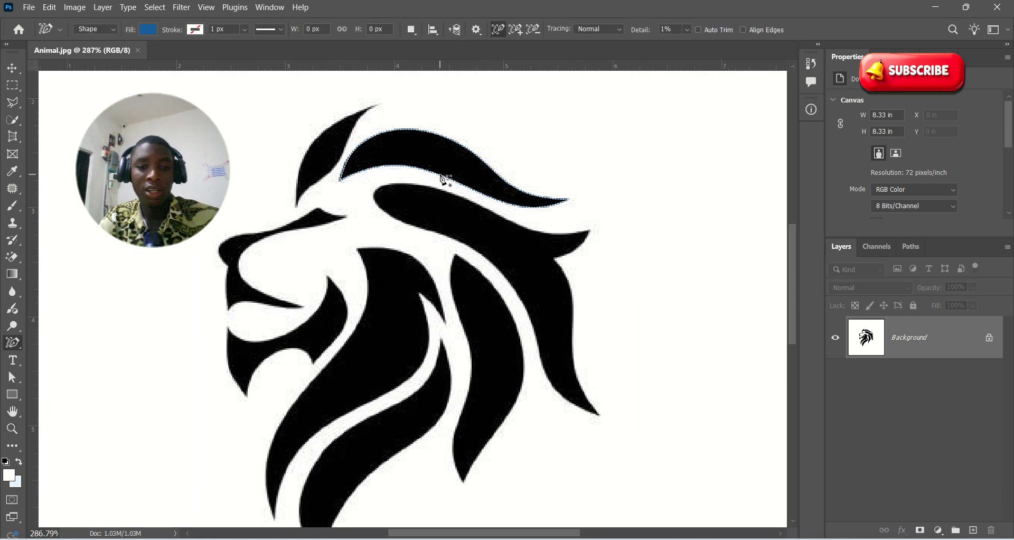
click(442, 178)
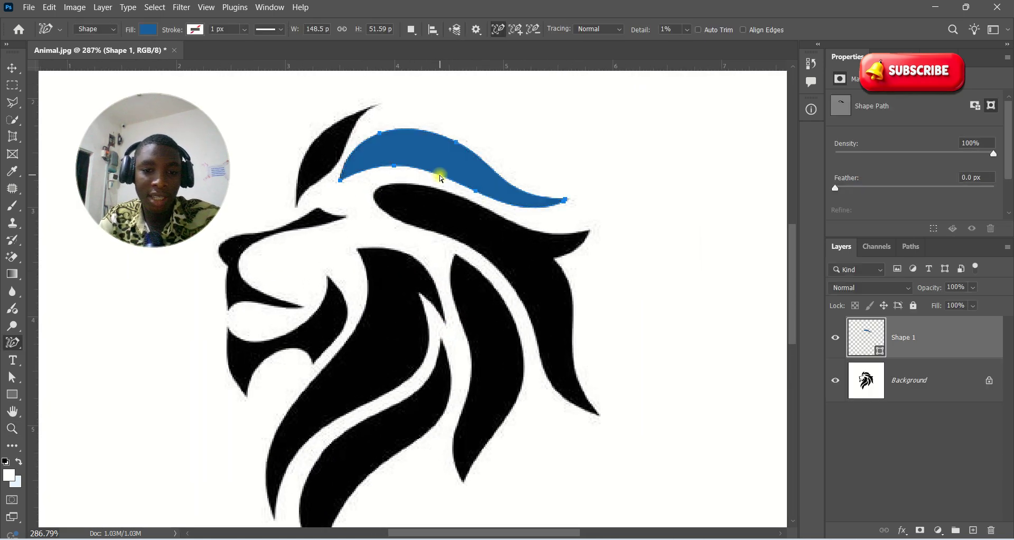
- Trace the small pointed tuft above the lion's forehead, adding shapes until its whole area is covered in blue
click(321, 151)
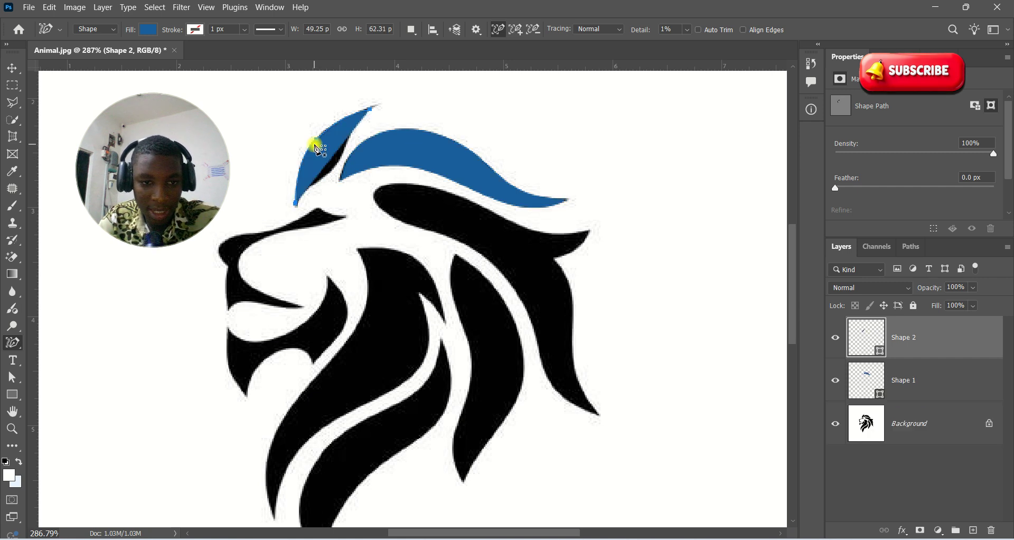
click(336, 172)
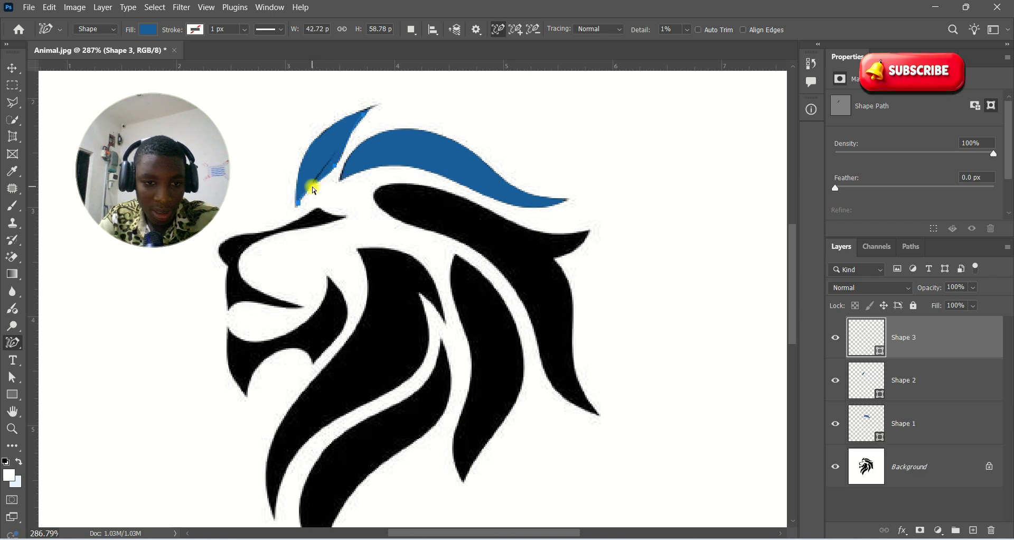
click(368, 110)
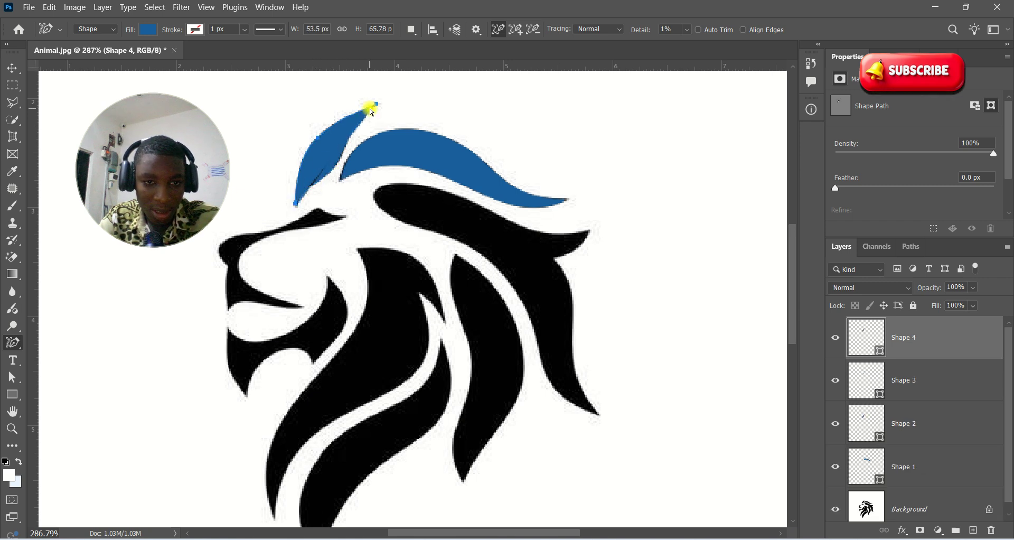
click(342, 164)
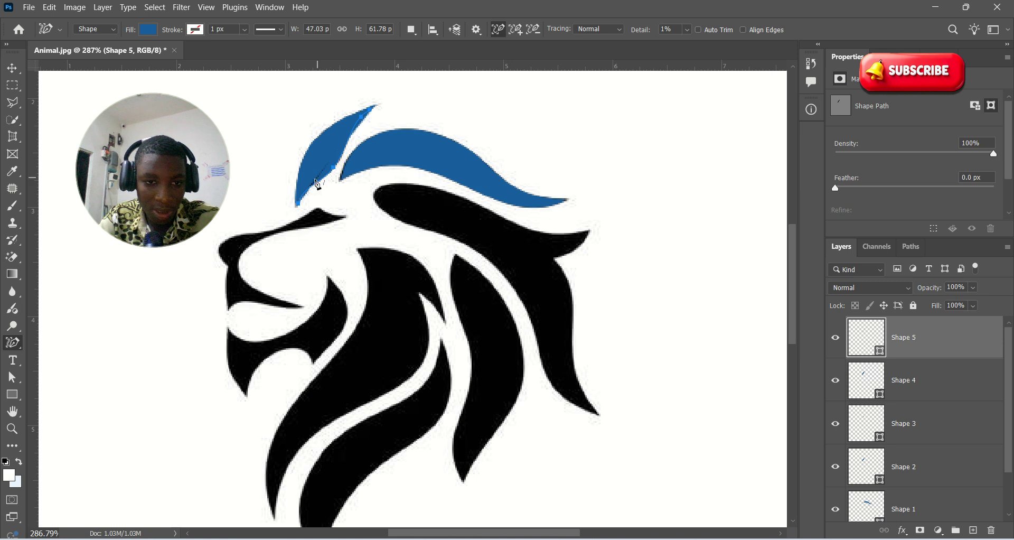
- Try to trace the lion's brow, nose and upper mouth as a filled shape
click(313, 233)
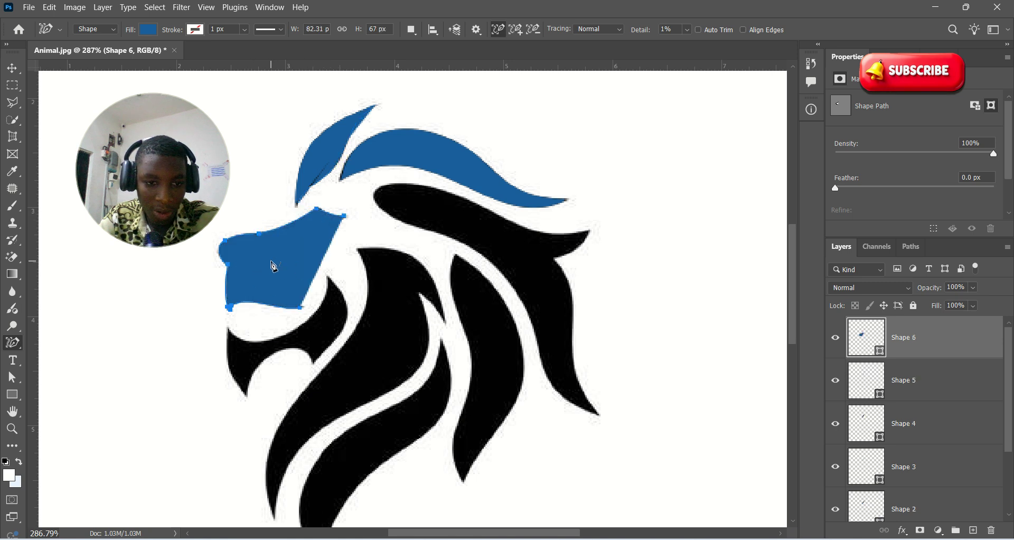
click(250, 285)
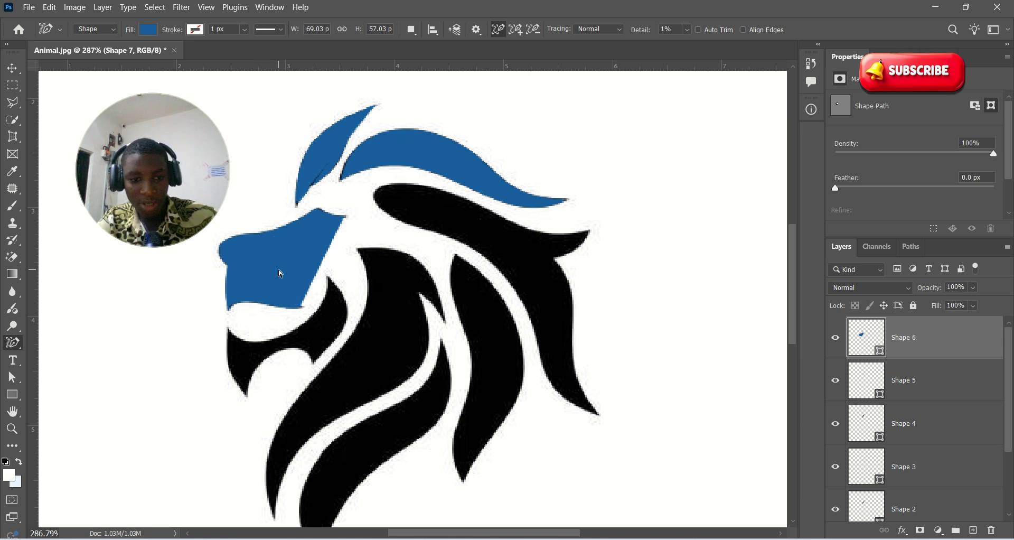
key(ctrl+z)
key(ctrl+z)
key(ctrl+shift+z)
key(ctrl+shift+z)
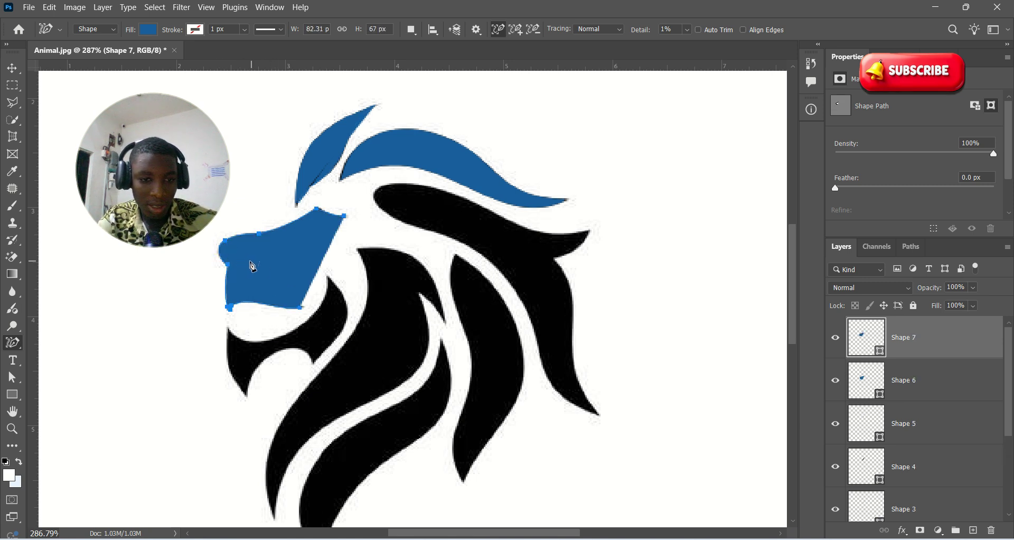
click(245, 258)
key(ctrl+z)
key(ctrl+z)
key(ctrl+z)
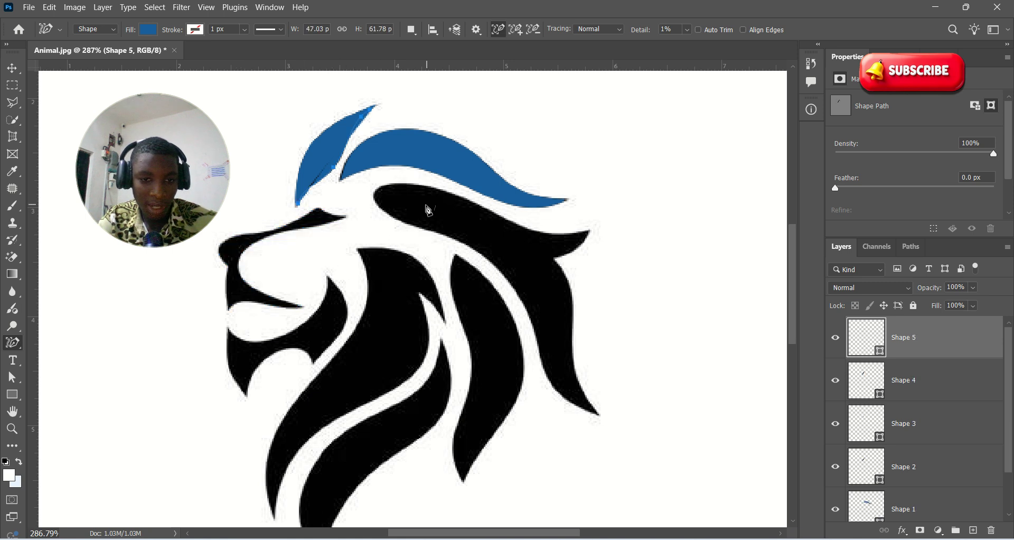
- Trace the forked mane strand beneath the uppermost strand as a blue filled shape following its complete outline
click(404, 226)
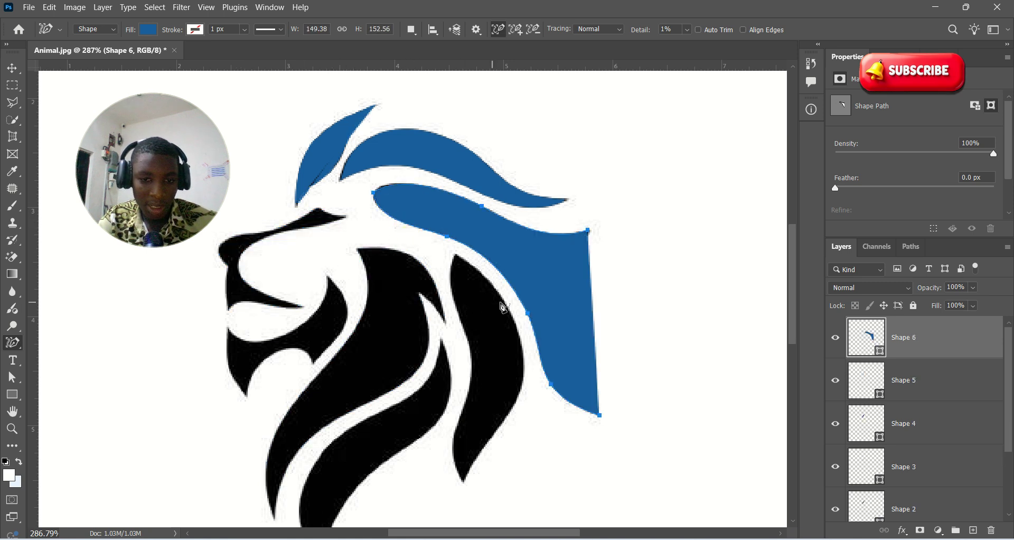
key(ctrl+z)
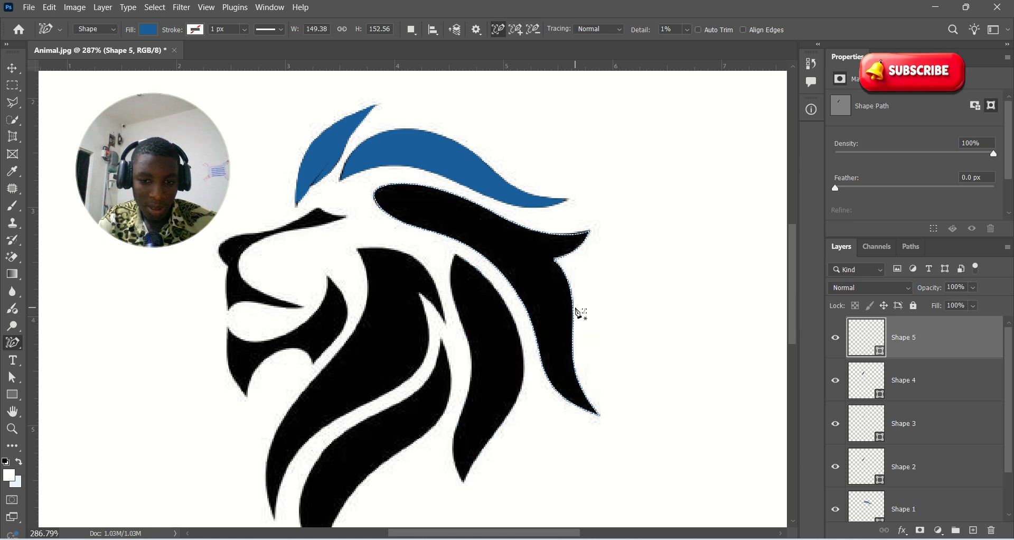
click(577, 311)
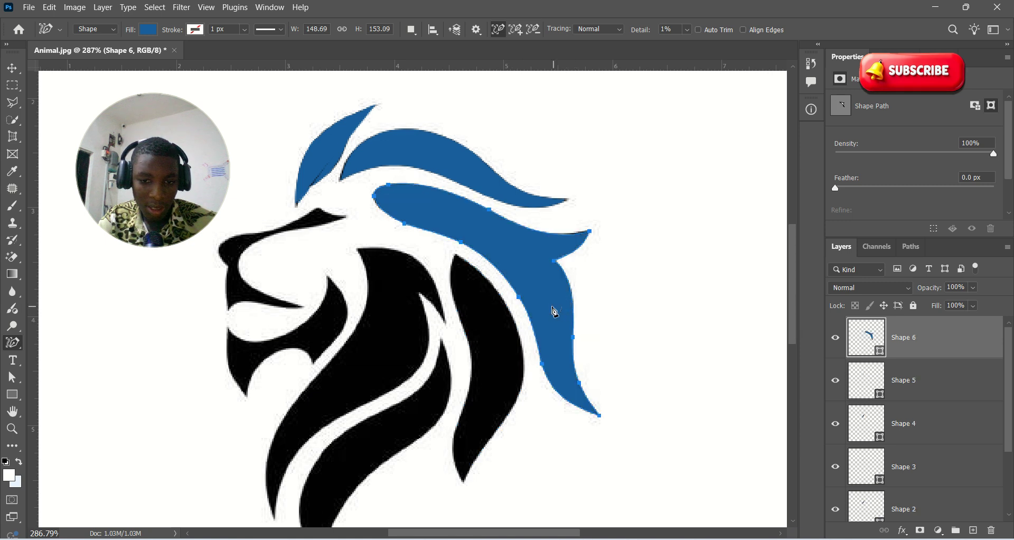
- Trace the three remaining black mane strands, including the large one beside the jaw, as blue filled shapes
click(522, 346)
scroll(430, 426, down, 2)
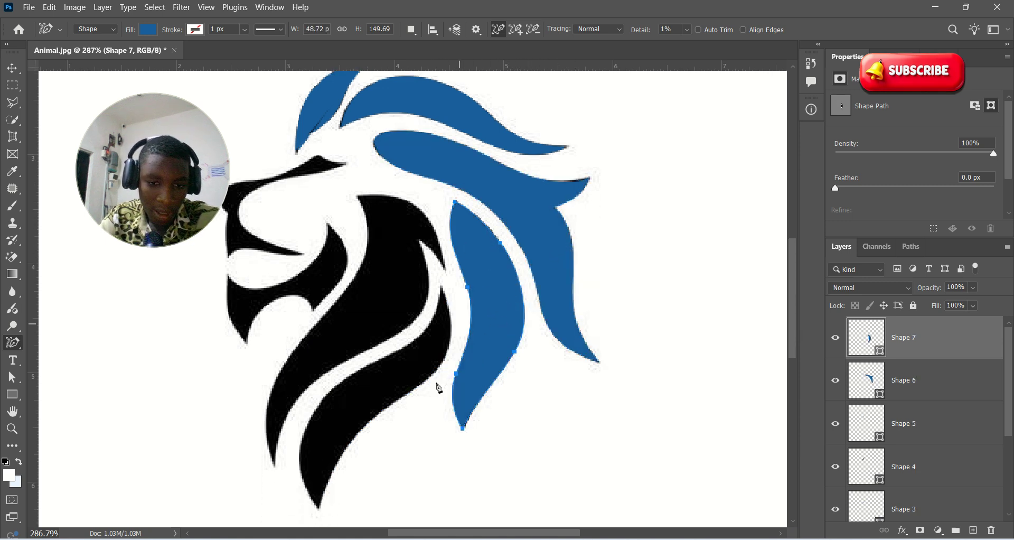
click(400, 410)
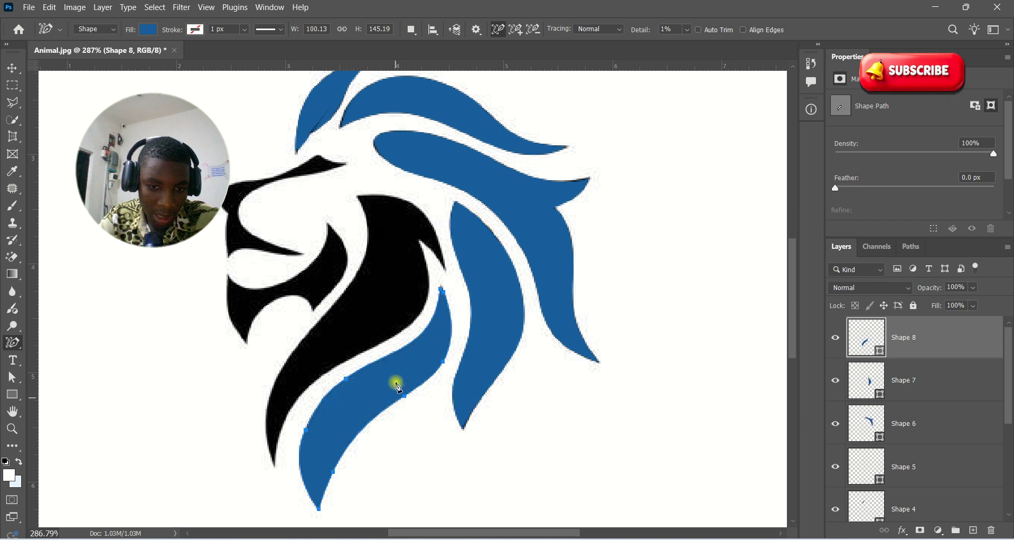
click(430, 298)
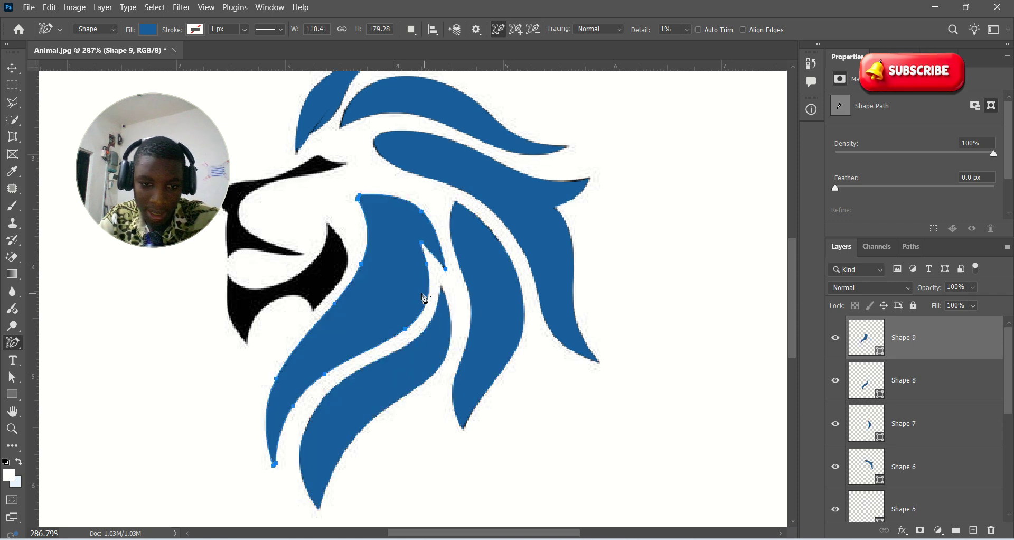
- Try to trace the lion's lower jaw and chin by adding filled shapes along its edges
click(346, 276)
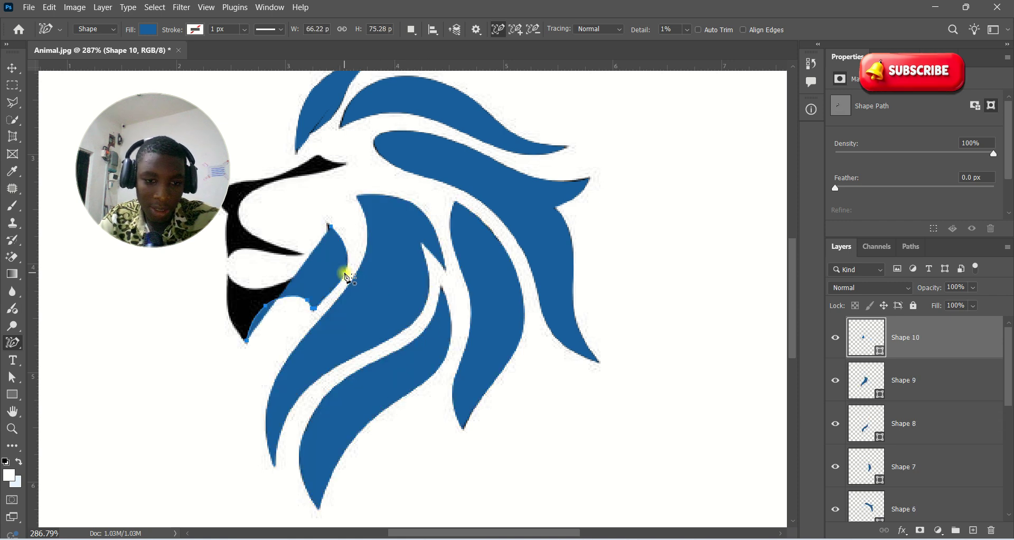
click(248, 282)
click(239, 321)
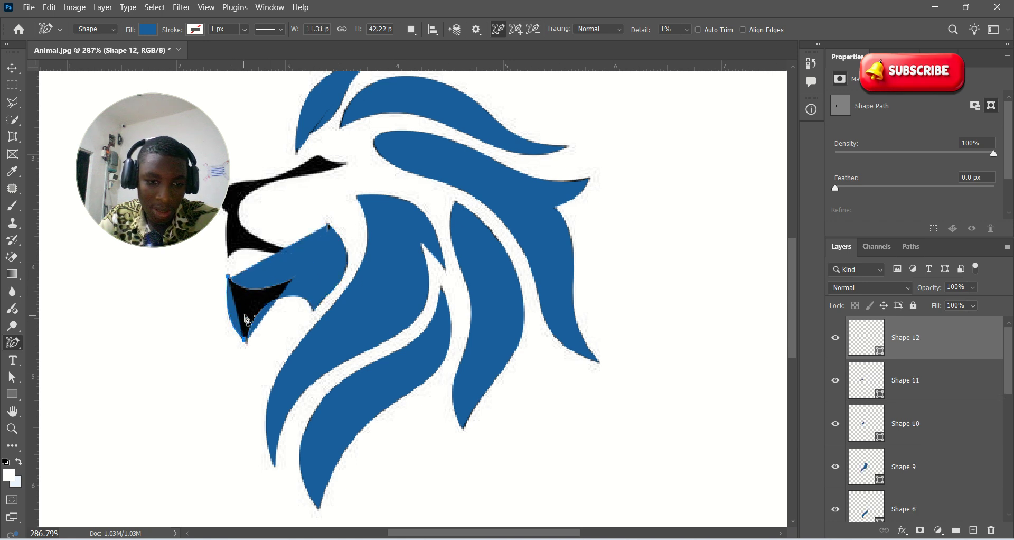
click(250, 310)
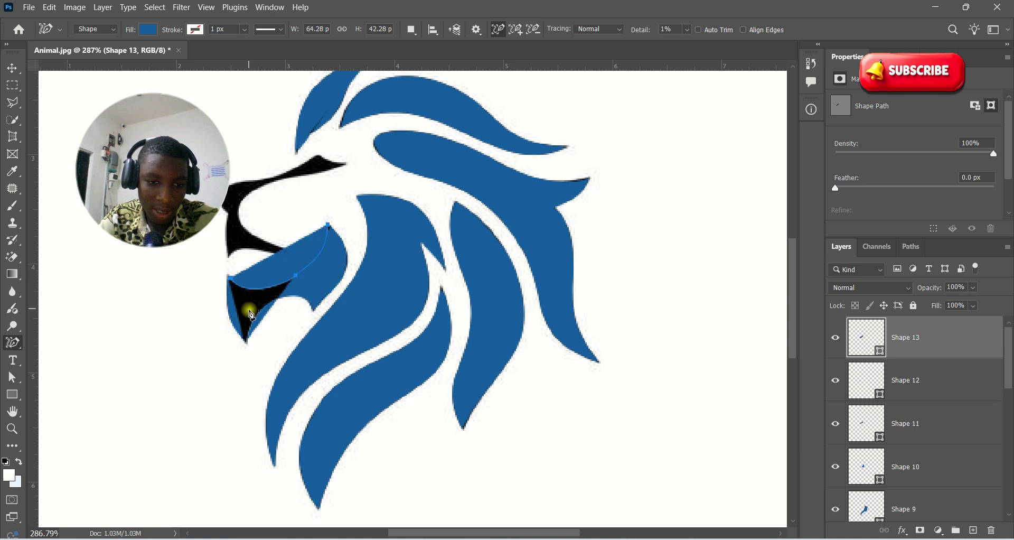
click(245, 341)
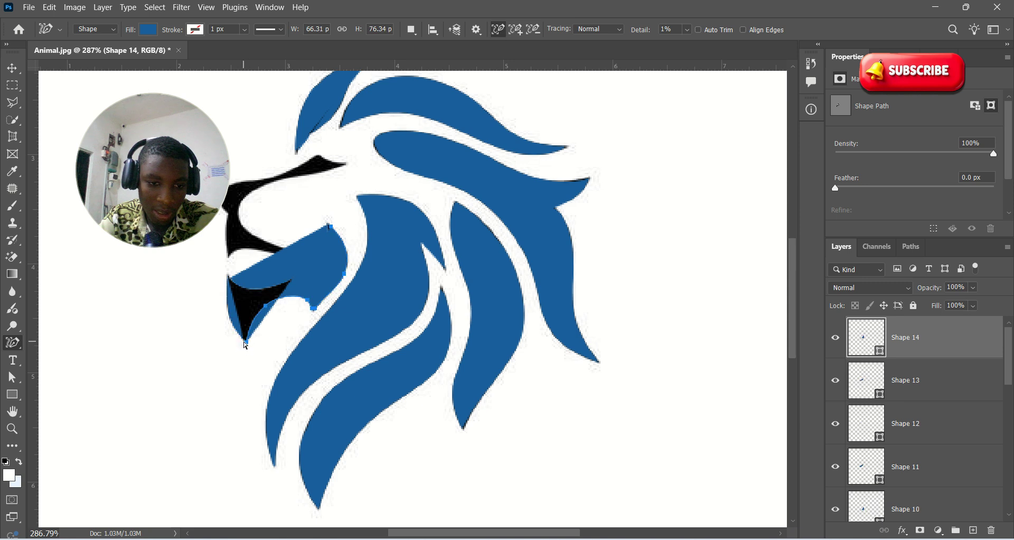
click(245, 341)
click(248, 334)
scroll(323, 261, up, 1)
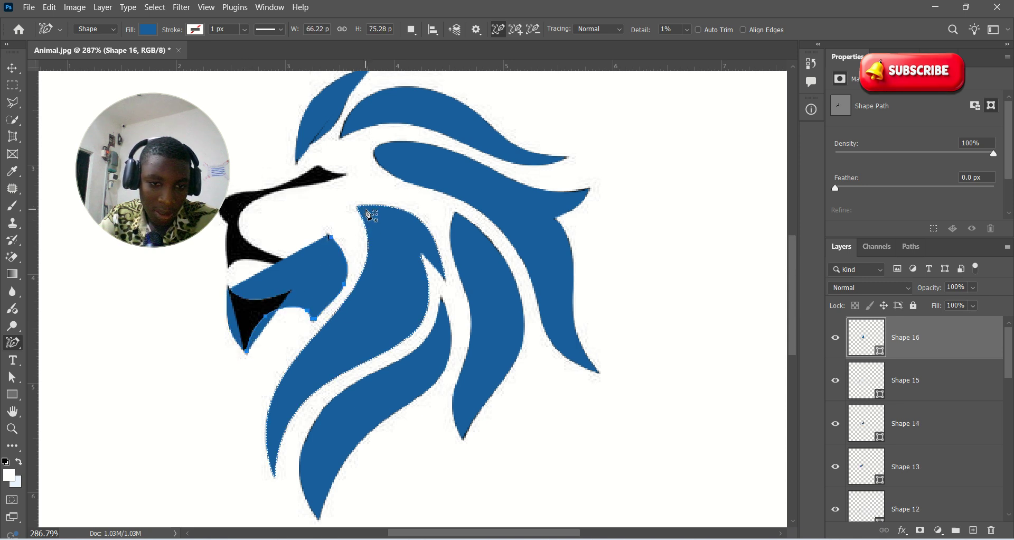
click(326, 261)
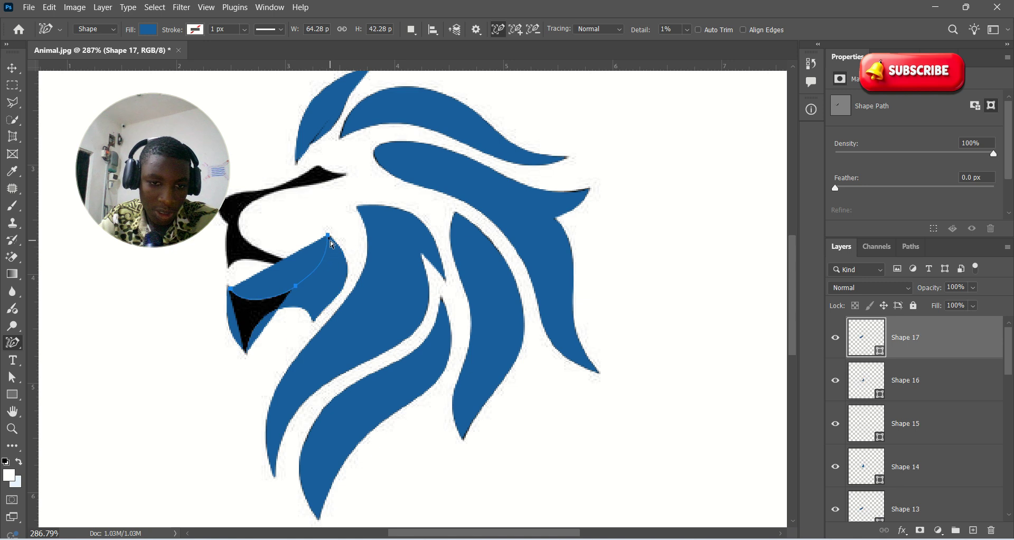
click(201, 318)
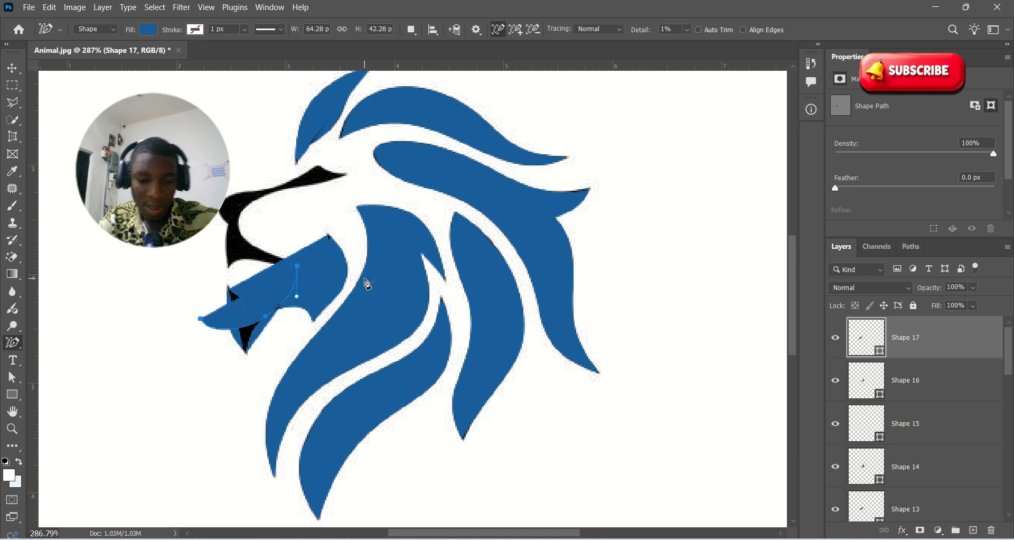
- Undo all the traced shapes on the lion's lower jaw
key(ctrl+z)
key(ctrl+z)
key(ctrl+z)
key(ctrl+z)
key(ctrl+z)
key(ctrl+z)
key(ctrl+z)
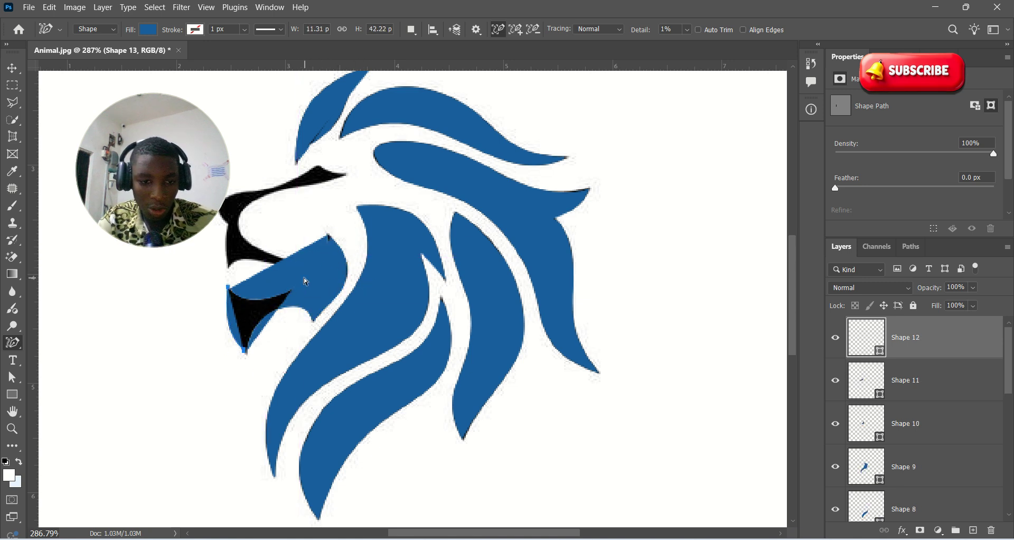
key(ctrl+z)
key(ctrl+z)
- Set the Content-Aware Tracing Tool's detail to 5%
key(z)
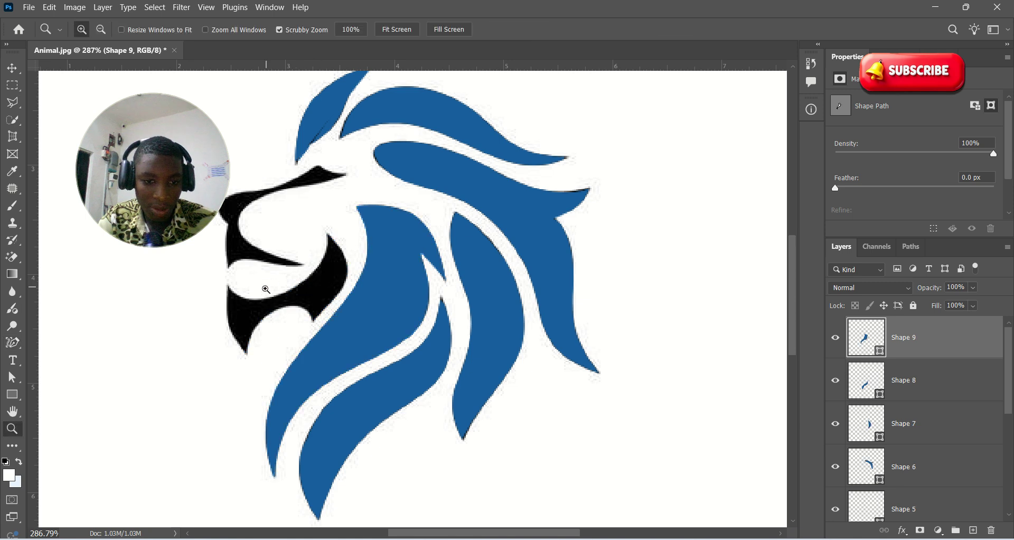
drag(267, 288, 308, 326)
drag(442, 350, 423, 343)
drag(361, 328, 385, 346)
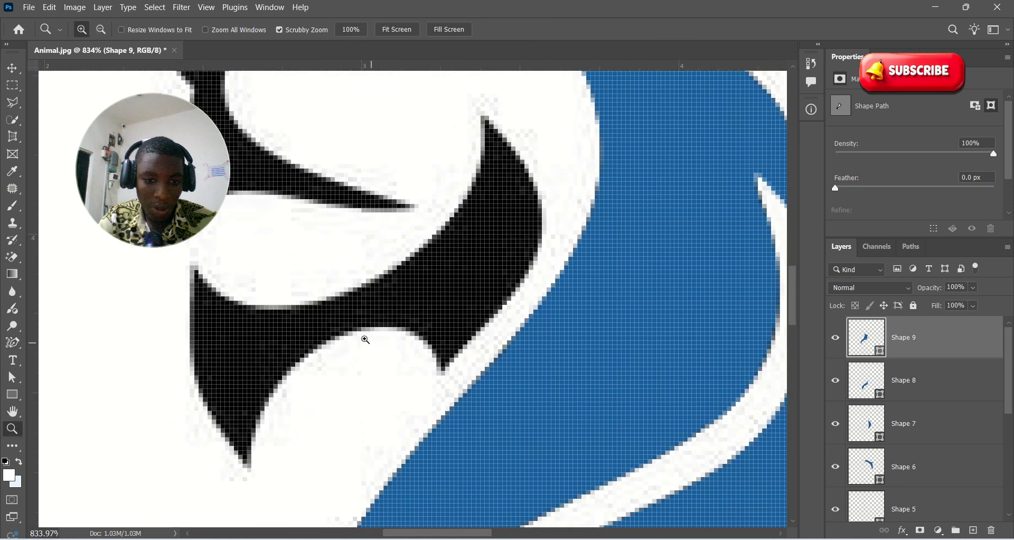
key(p)
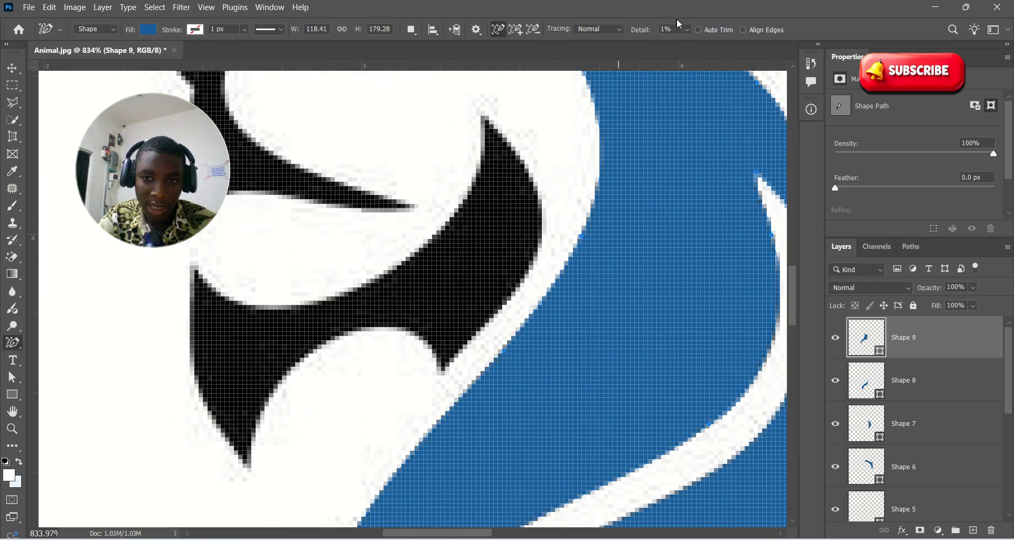
click(686, 30)
mouse_move(686, 48)
mouse_down()
mouse_move(716, 44)
mouse_move(684, 47)
mouse_move(692, 45)
mouse_up()
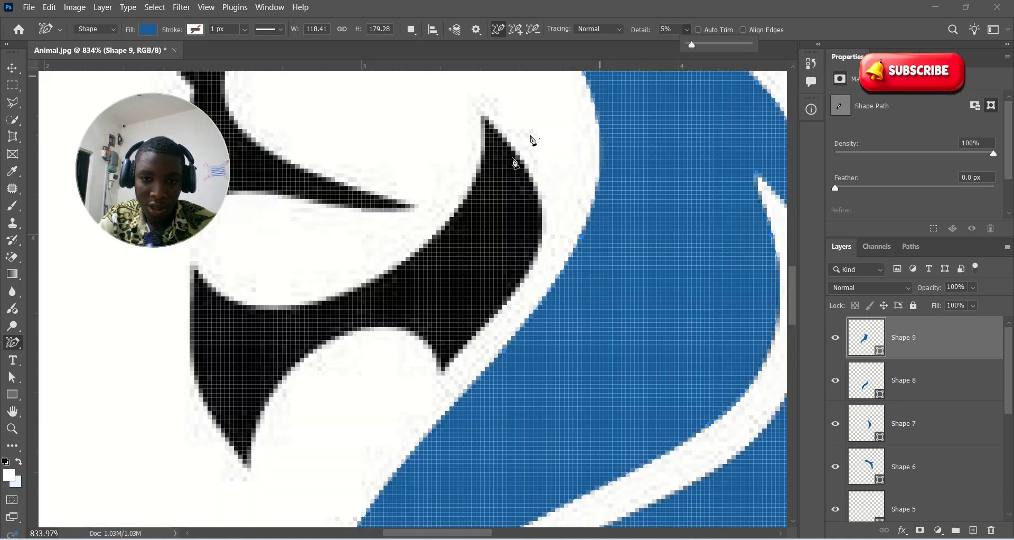
- Set the Content-Aware Tracing Tool's tracing mode to Detailed and its detail to 19%
key(z)
mouse_move(450, 195)
mouse_down()
mouse_move(410, 208)
mouse_move(447, 251)
mouse_move(425, 251)
mouse_up()
mouse_move(470, 236)
mouse_down()
mouse_move(487, 235)
mouse_move(480, 253)
mouse_up()
key(p)
click(622, 33)
click(597, 38)
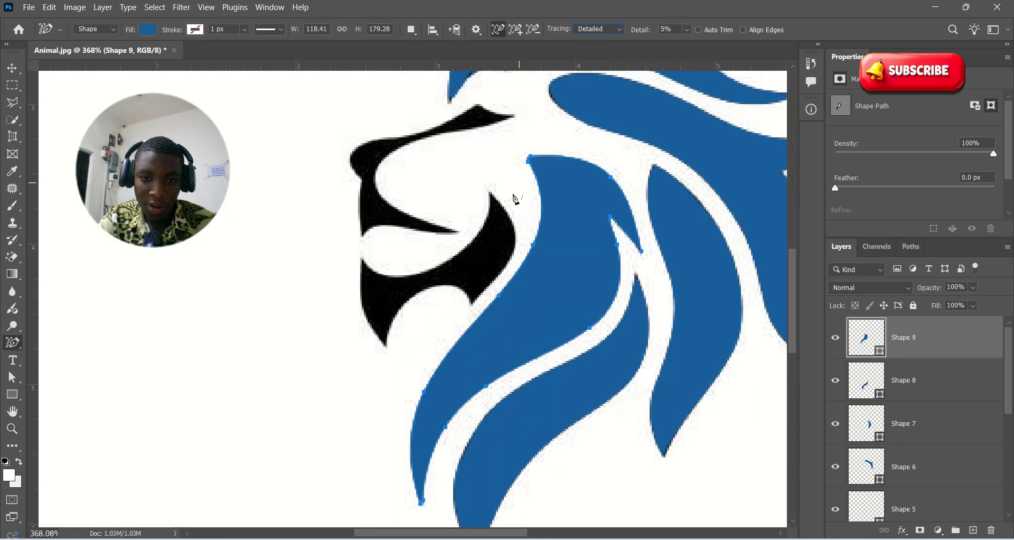
click(686, 33)
drag(689, 45, 699, 44)
- Try to trace the lower jaw's upper curve, underside and front edge using the Detailed tracing settings
key(ctrl+space)
mouse_move(453, 272)
mouse_down()
mouse_move(516, 310)
mouse_move(460, 261)
mouse_up()
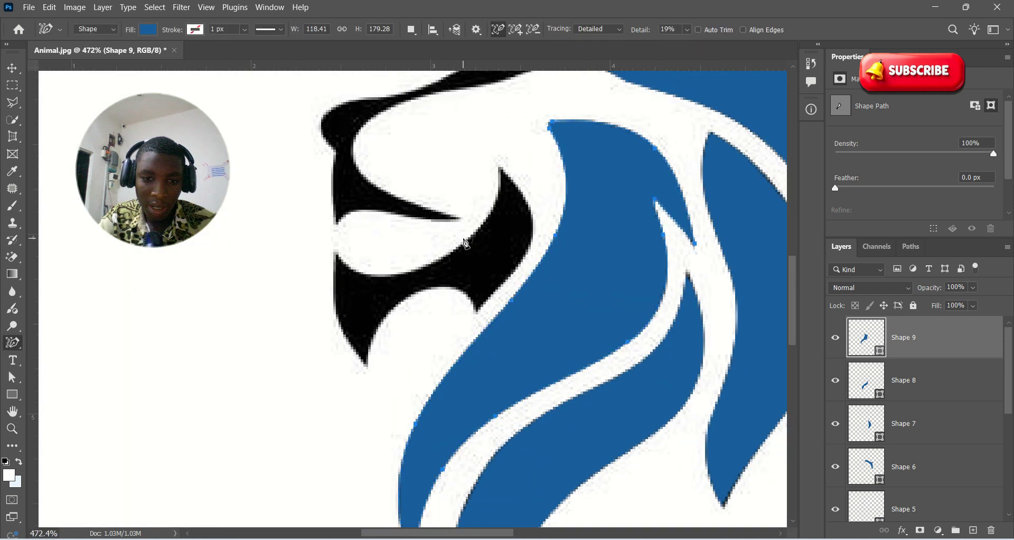
click(465, 245)
click(431, 288)
click(337, 304)
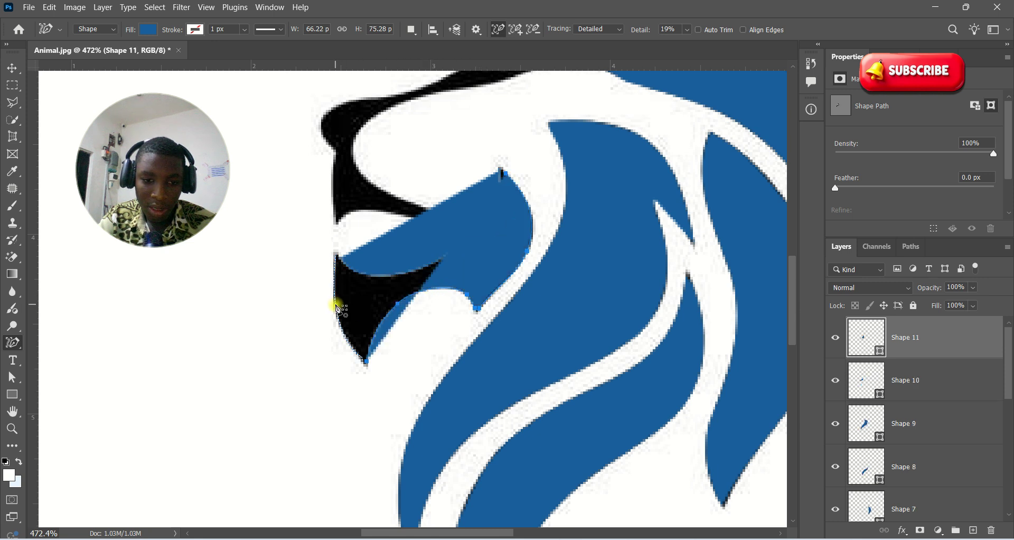
click(389, 277)
click(386, 319)
- Try to trace the inner and outer edges of the brow, nose and upper mouth as filled shapes
key(ctrl+space)
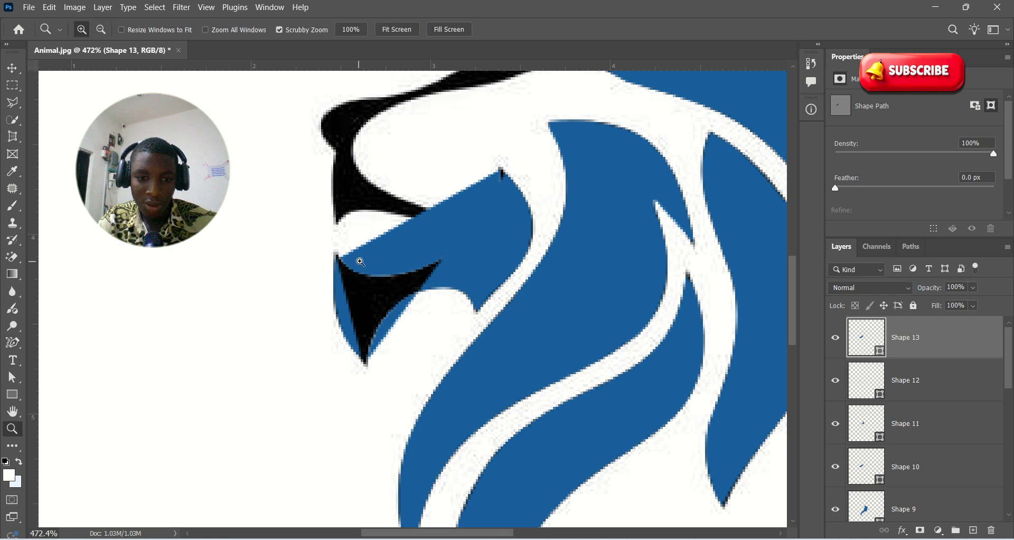
drag(358, 261, 315, 256)
drag(368, 202, 394, 229)
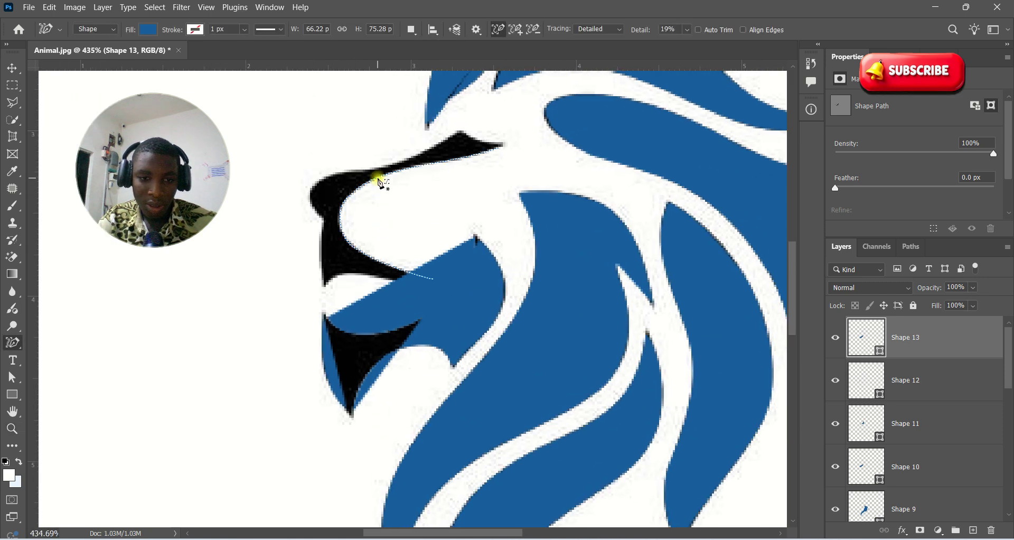
click(381, 179)
click(315, 191)
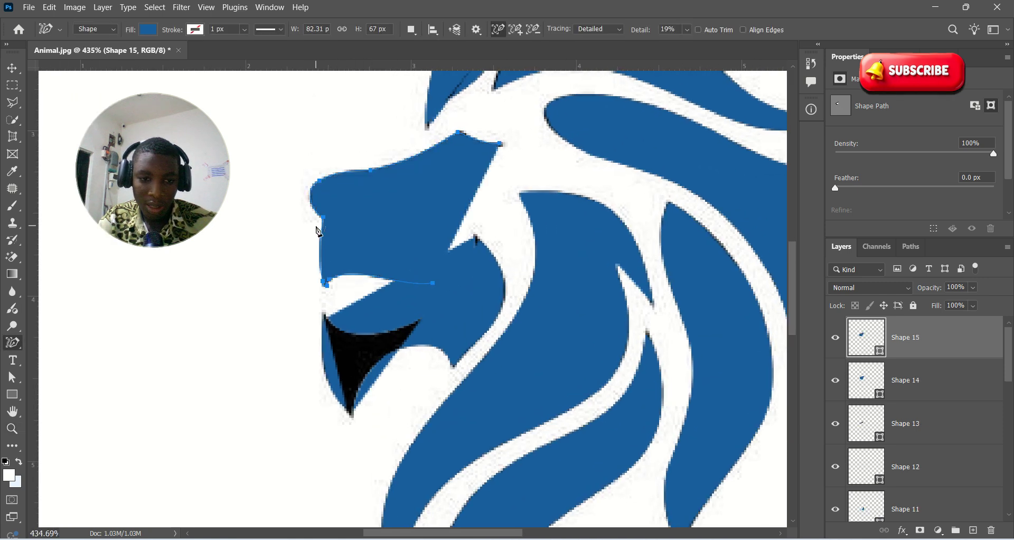
click(342, 228)
- Undo the traced brow, nose, mouth and jaw shapes, keeping only the mane shapes
key(ctrl+z)
key(ctrl+z)
key(ctrl+z)
key(ctrl+z)
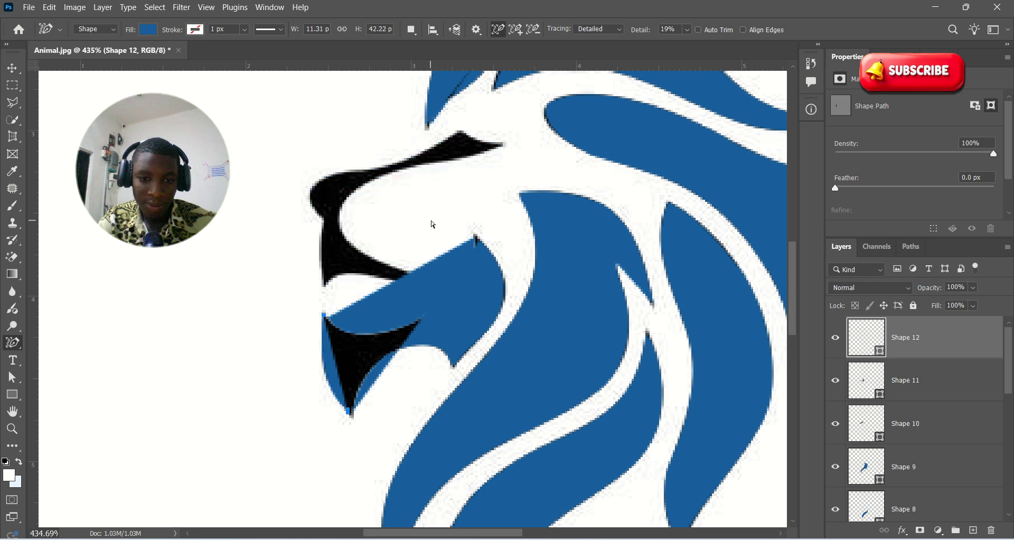
key(ctrl+z)
key(ctrl+z)
key(ctrl+z)
- Trace the outer contour of the brow, nose and upper mouth, plus the inner cheek curve, as two filled shapes
key(z)
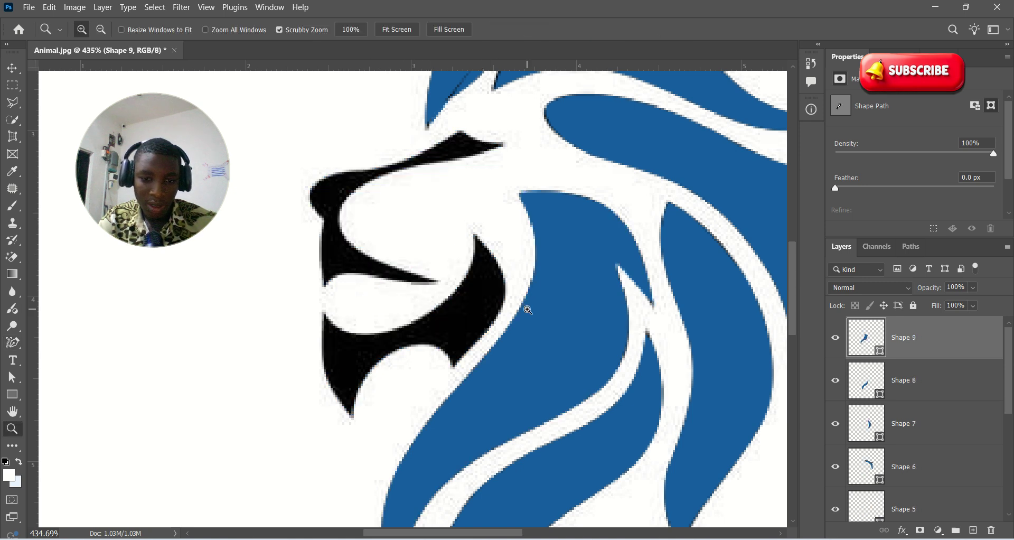
drag(412, 308, 374, 304)
drag(404, 246, 427, 266)
key(p)
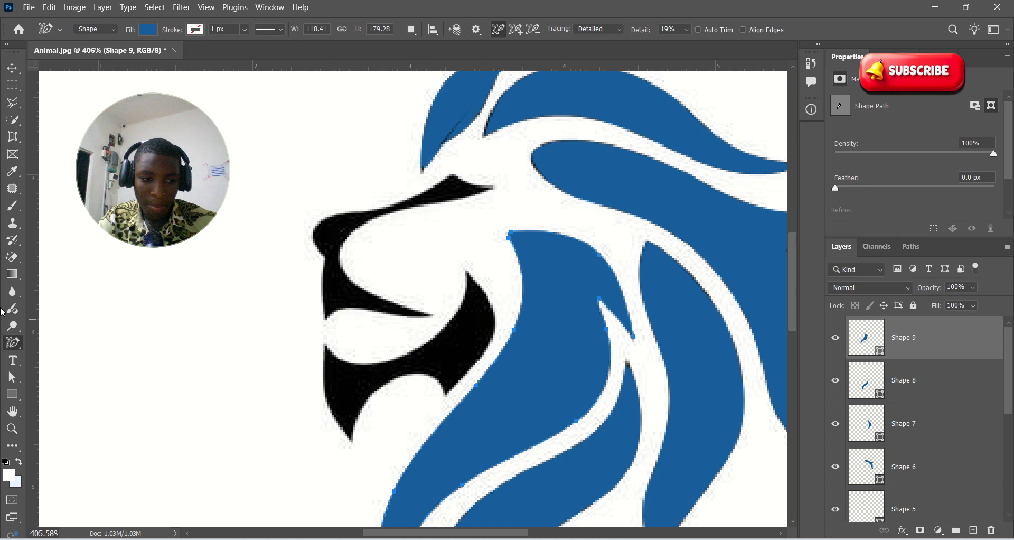
right_click(14, 350)
click(109, 365)
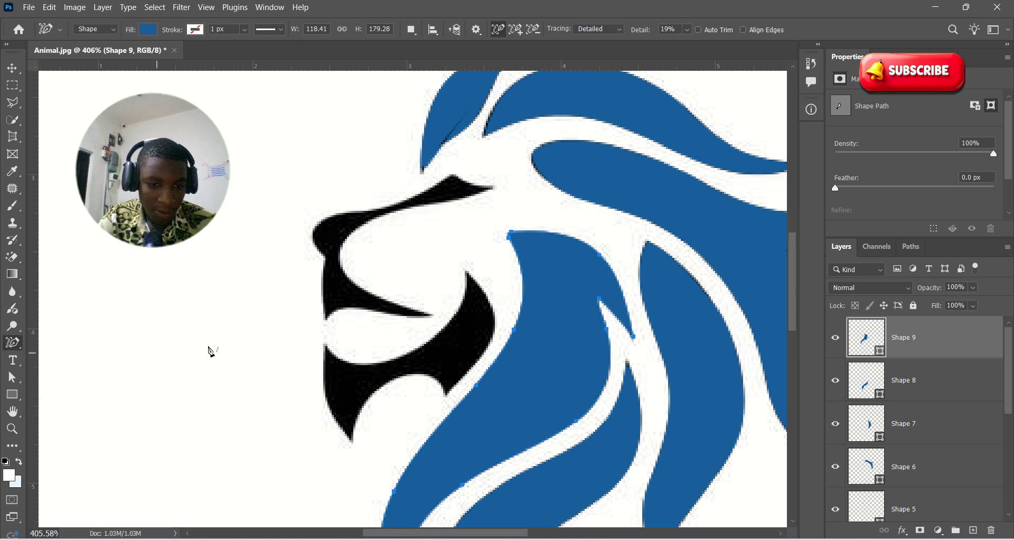
click(324, 287)
click(339, 268)
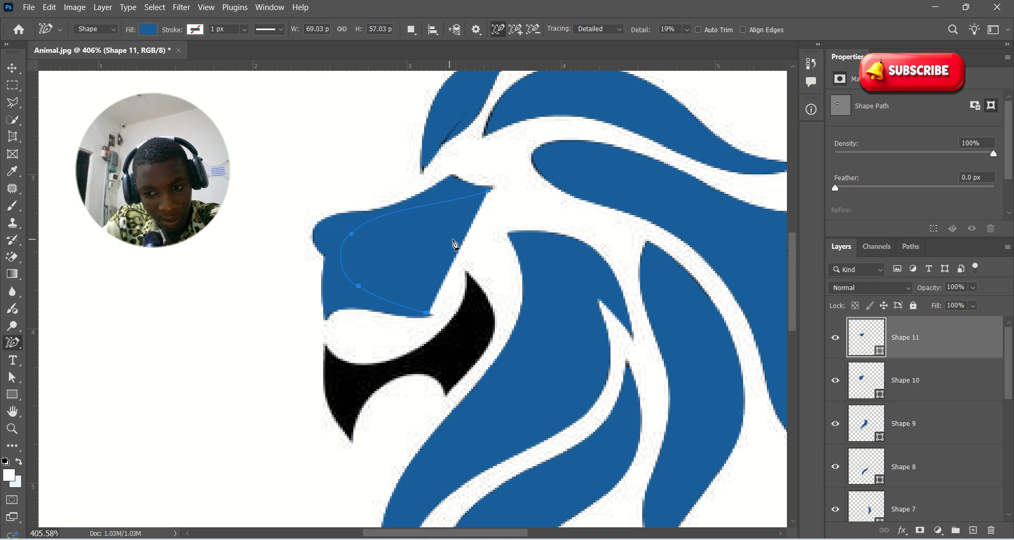
- Try moving the Shape 10 face shape toward the mane with Free Transform, undo the move, and return to the Content-Aware Tracing Tool
click(12, 68)
click(898, 376)
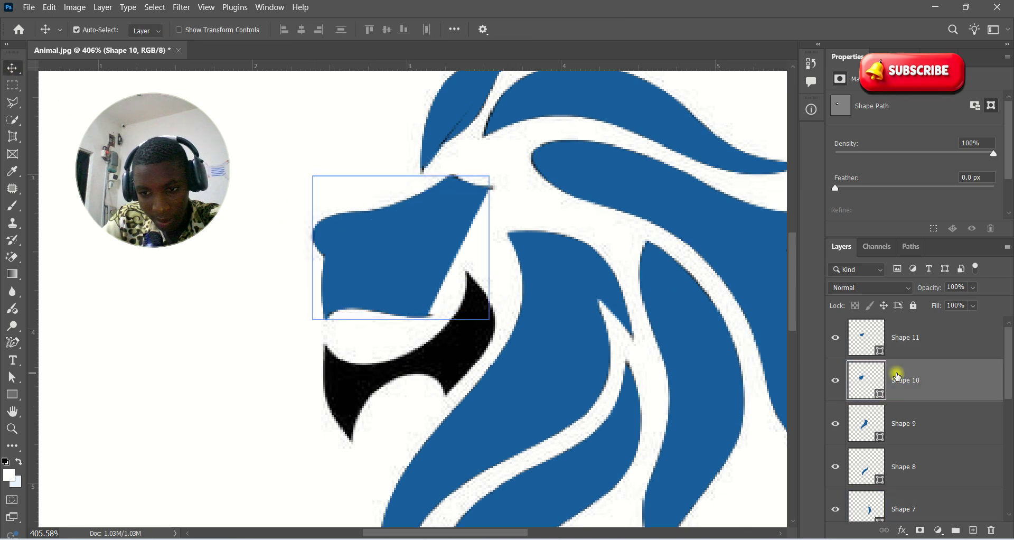
click(918, 380)
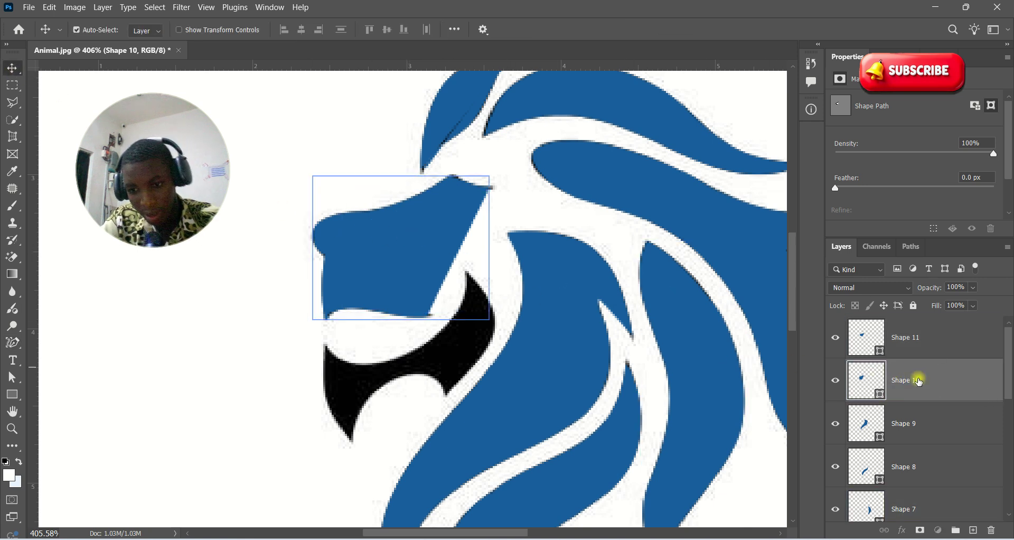
key(ctrl+t)
drag(406, 245, 531, 259)
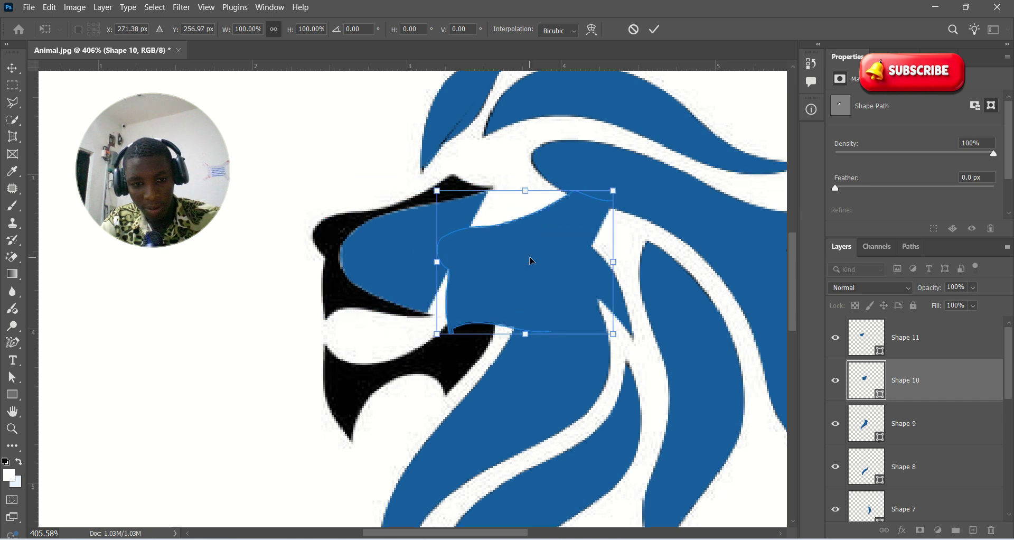
key(ctrl+z)
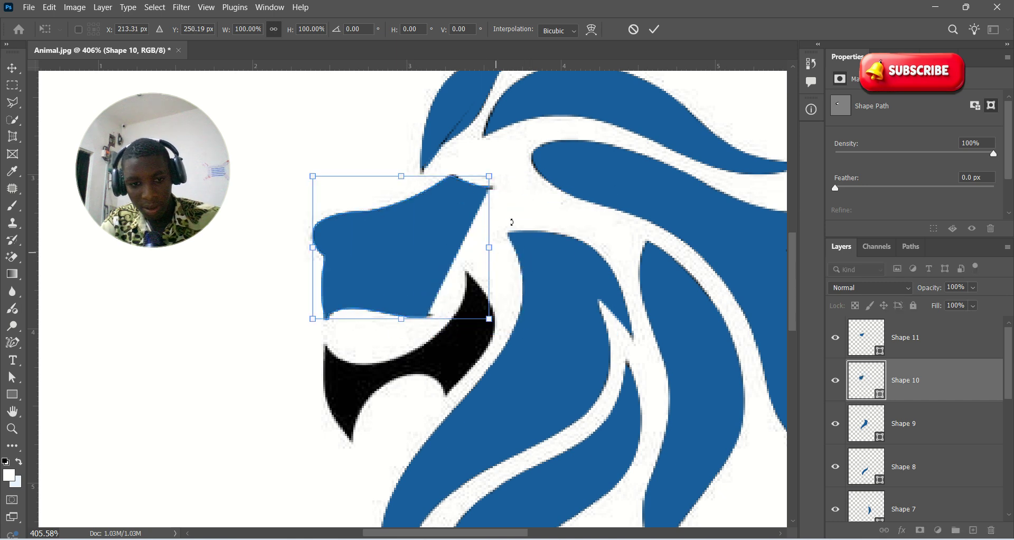
click(657, 29)
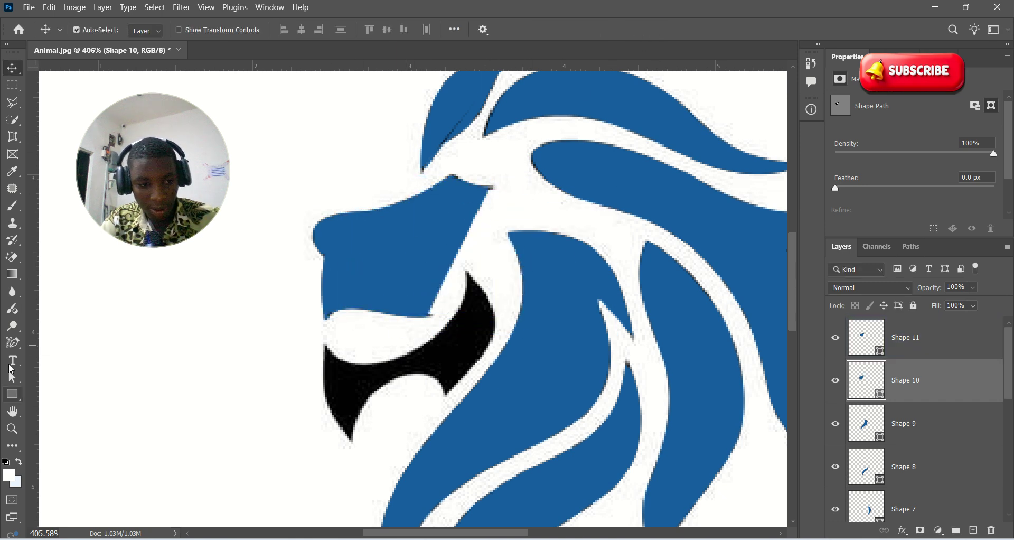
click(14, 348)
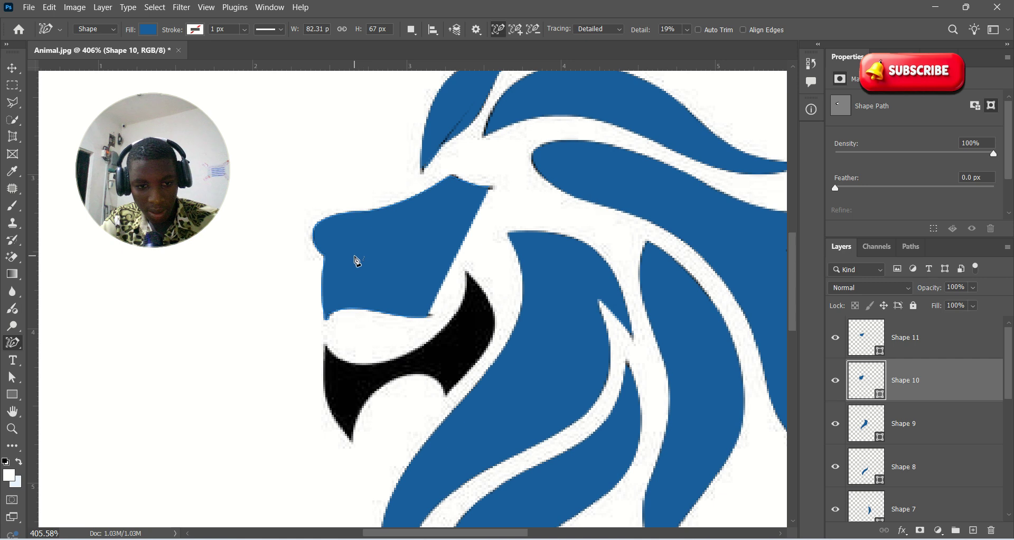
- Trace one more inner cheek shape, then delete it along with the other brow, nose and cheek shapes, keeping the mane
click(398, 212)
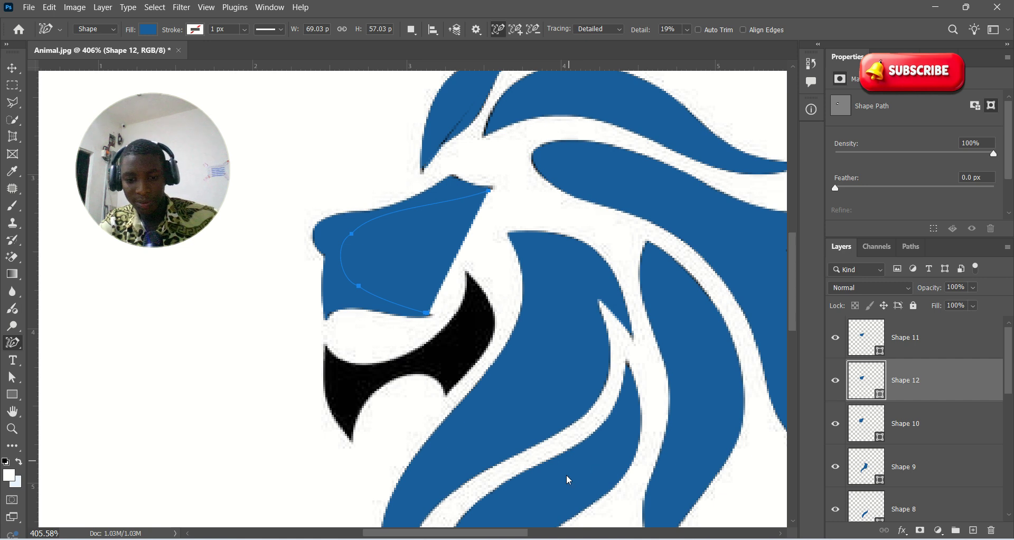
key(v)
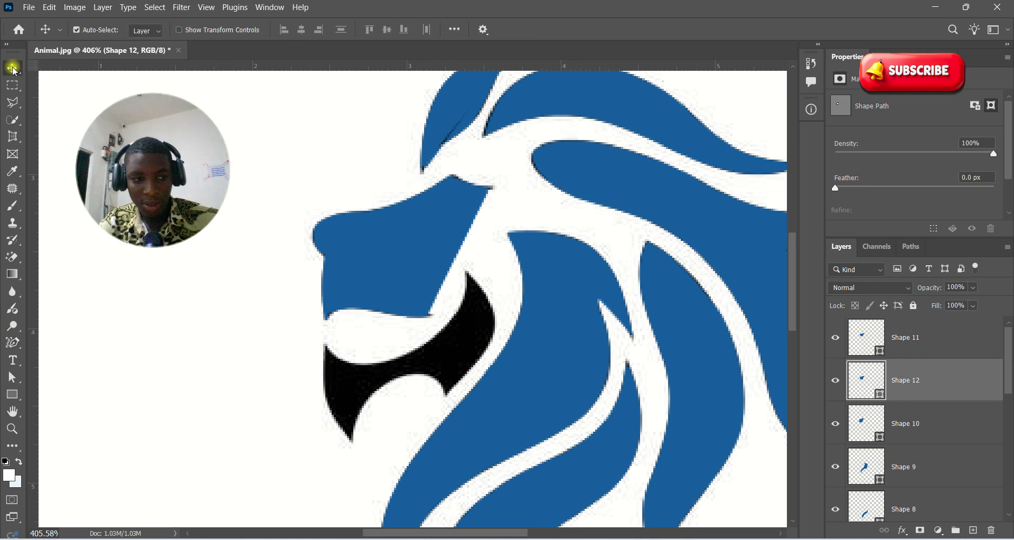
drag(388, 255, 420, 267)
key(Delete)
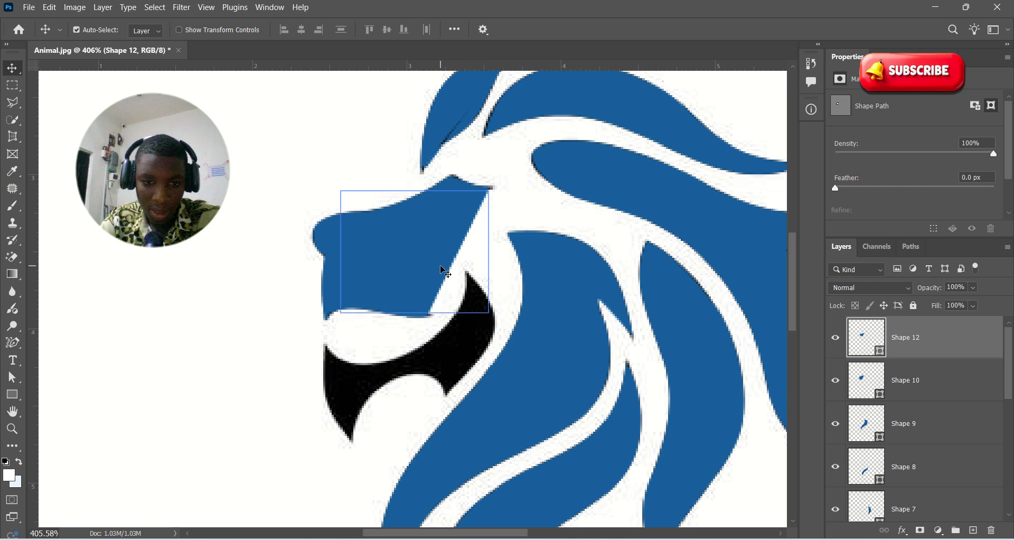
key(Delete)
key(Delete)
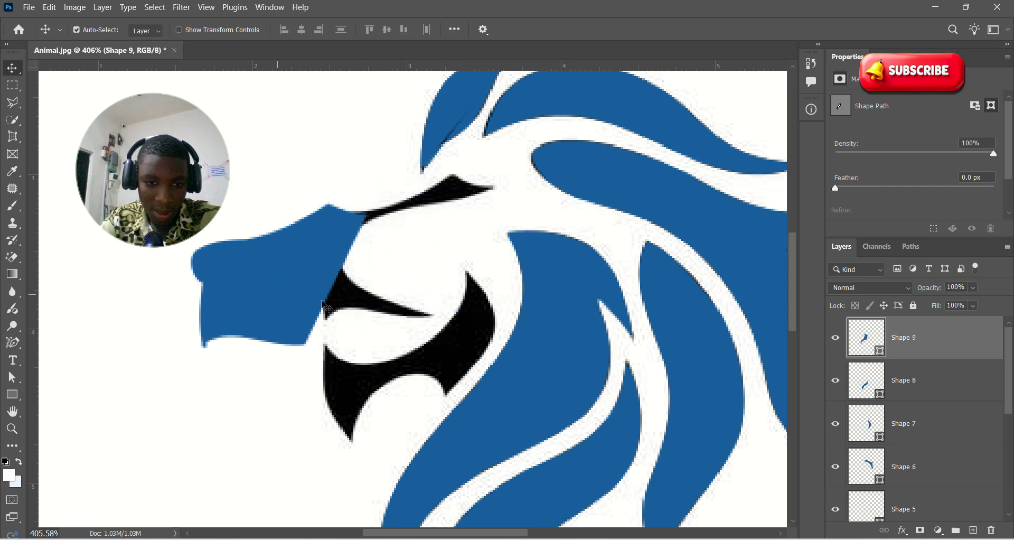
- With the Curvature Pen Tool, start a jaw shape along its underside, from the chin tip over the arch to the rear lower corner
scroll(370, 309, down, 2)
scroll(449, 324, down, 2)
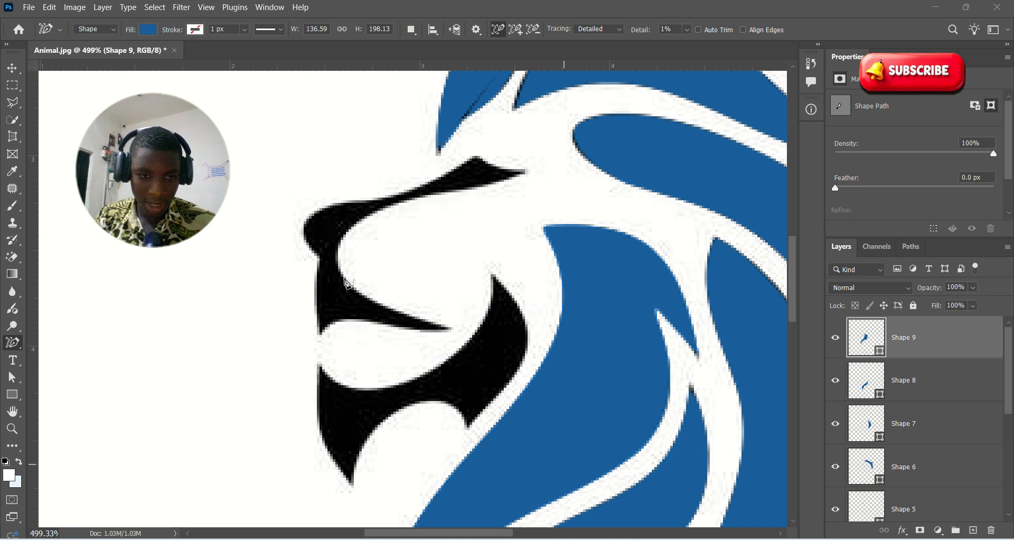
click(15, 348)
right_click(17, 344)
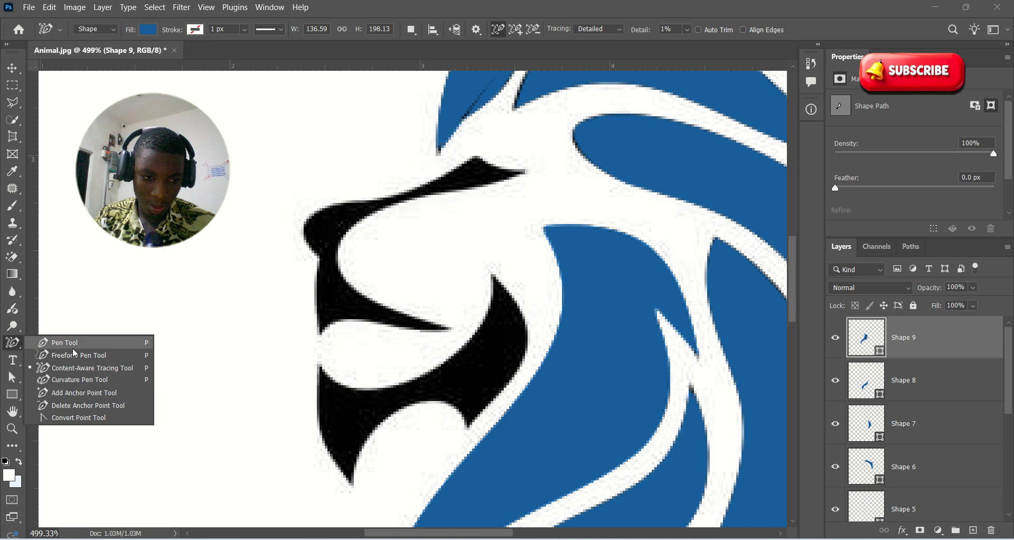
click(69, 381)
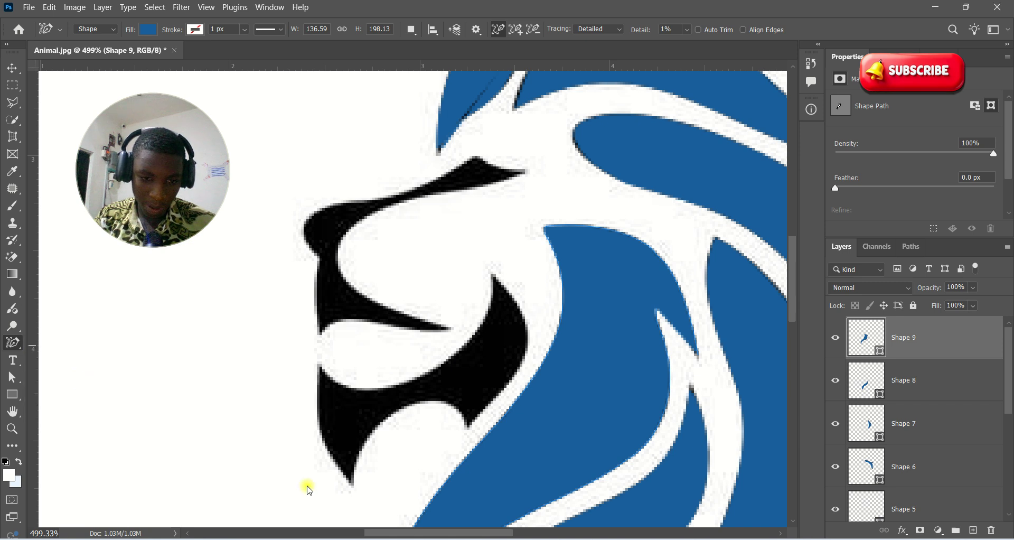
key(z)
mouse_move(355, 491)
mouse_down()
mouse_move(426, 508)
mouse_move(369, 491)
mouse_up()
key(p)
click(345, 469)
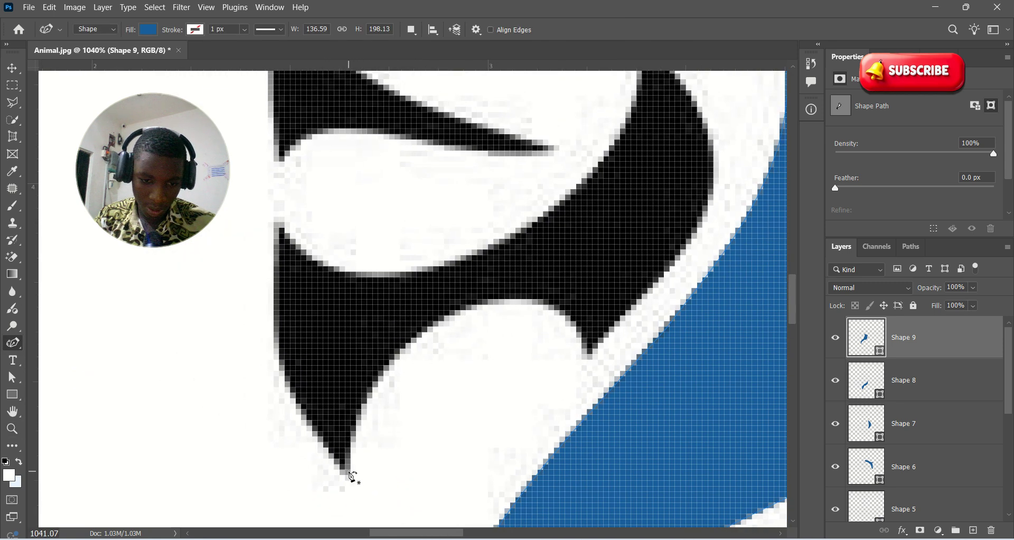
click(398, 357)
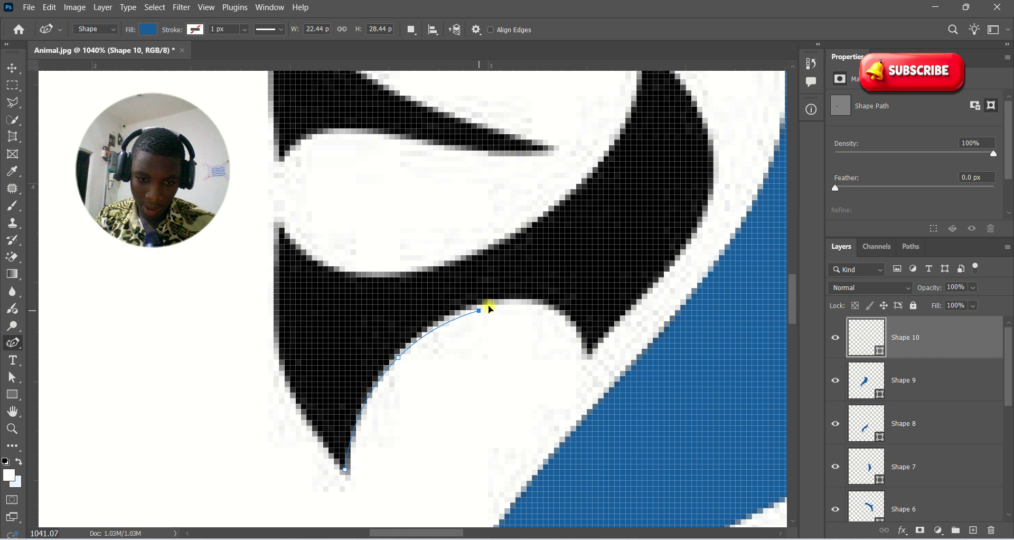
click(502, 302)
click(554, 302)
click(589, 344)
click(604, 337)
- Continue the jaw outline along its curved rear edge up to the pointed upper tip
click(707, 189)
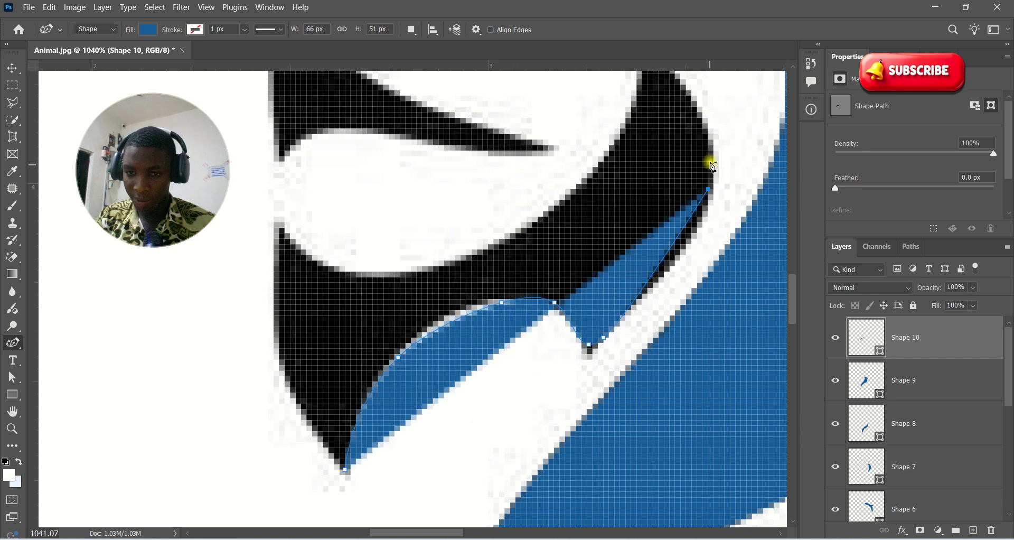
click(704, 121)
click(675, 84)
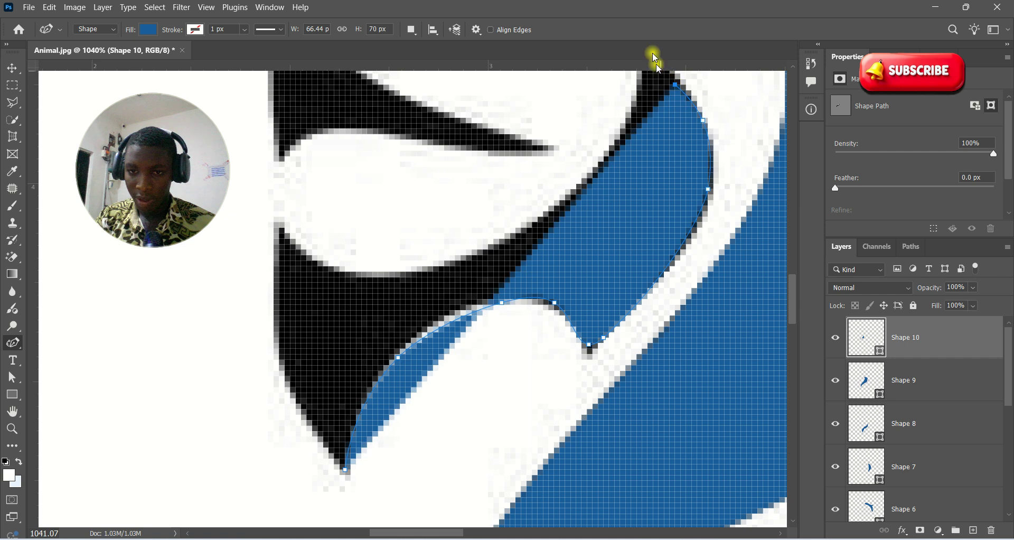
scroll(659, 100, up, 2)
click(643, 121)
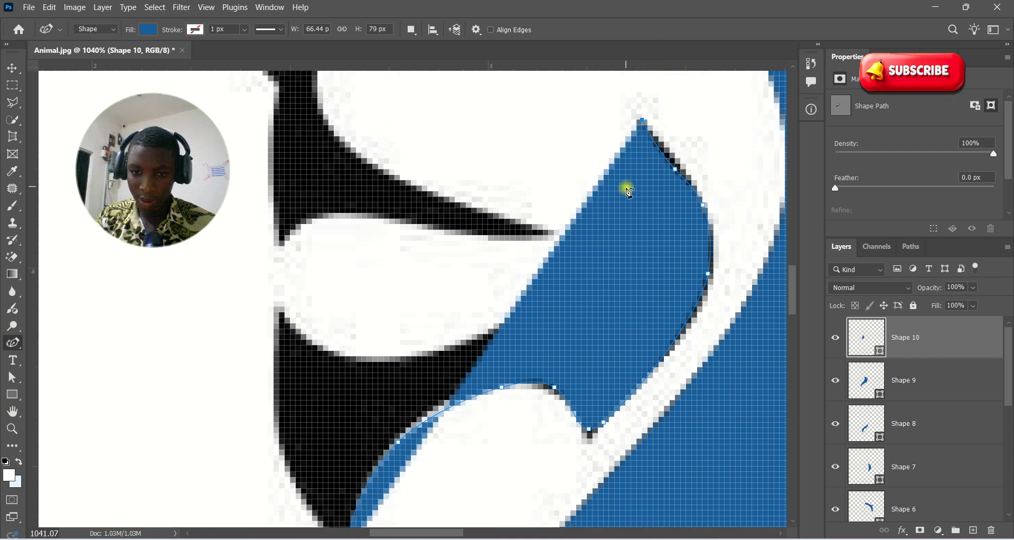
- Outline the jaw's upper mouth curve and front edge, closing the shape at the chin tip
click(618, 245)
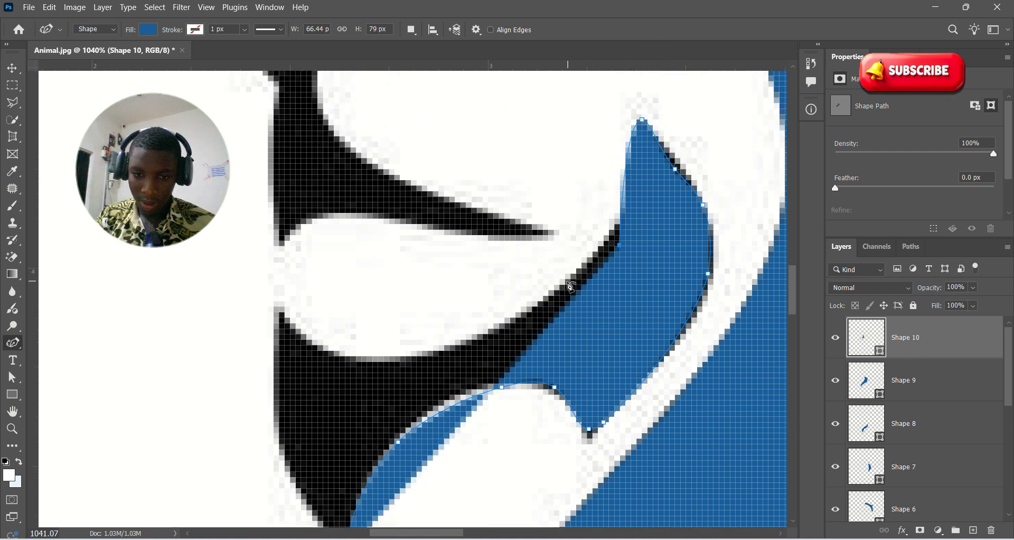
click(562, 287)
click(472, 339)
click(410, 353)
click(355, 359)
click(339, 352)
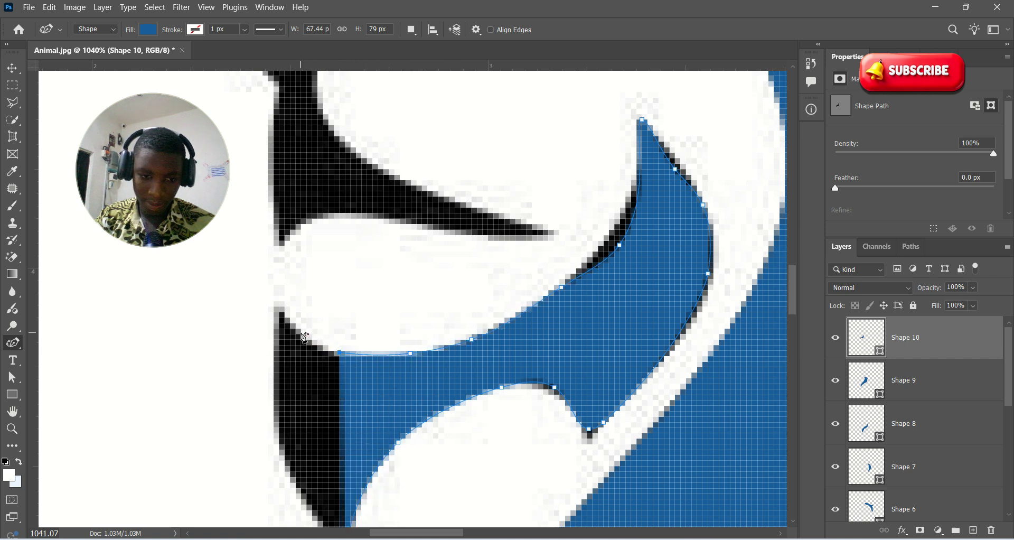
click(294, 331)
click(274, 307)
scroll(317, 264, down, 3)
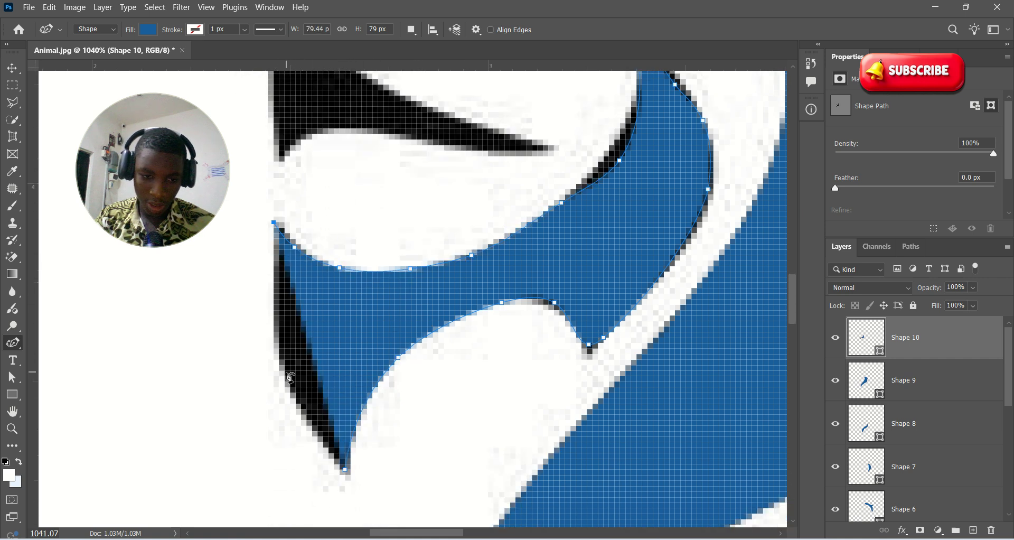
click(291, 383)
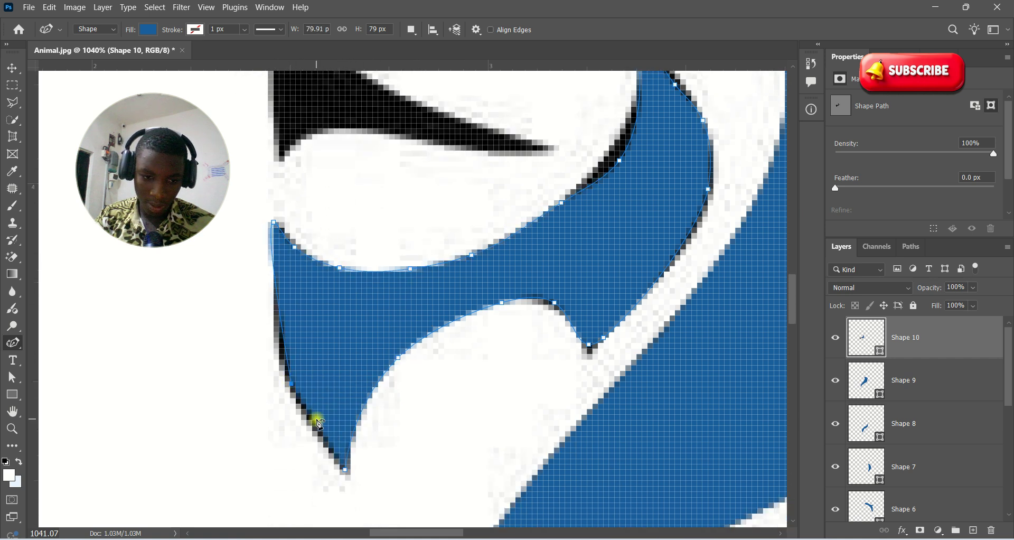
click(347, 470)
- Adjust the curve points near the jaw's upper tip so the inner and outer edges follow the black artwork
key(ctrl+space)
drag(514, 262, 471, 261)
drag(555, 235, 579, 244)
drag(589, 177, 632, 182)
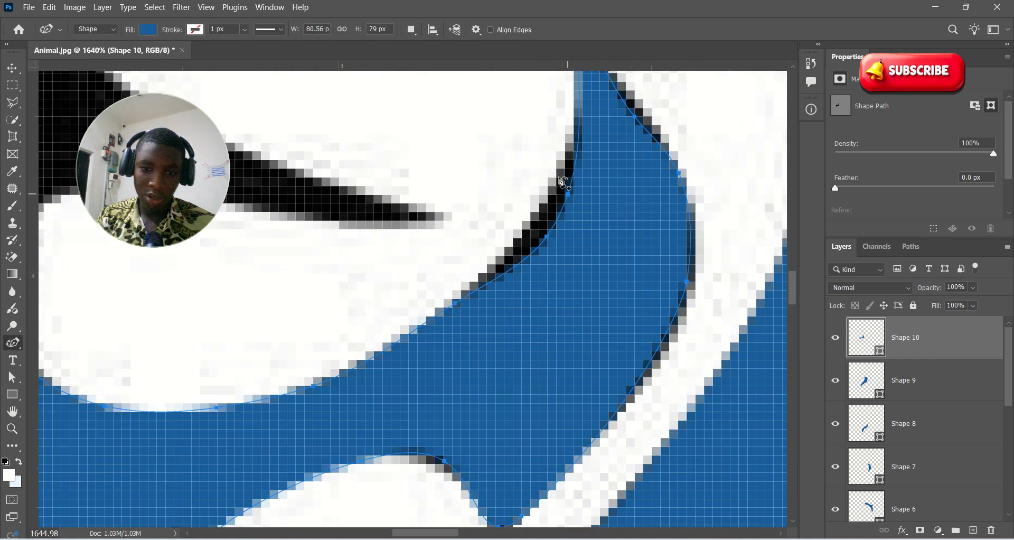
key(ctrl+space)
drag(558, 275, 515, 272)
drag(604, 271, 632, 270)
drag(521, 259, 505, 252)
drag(591, 160, 598, 160)
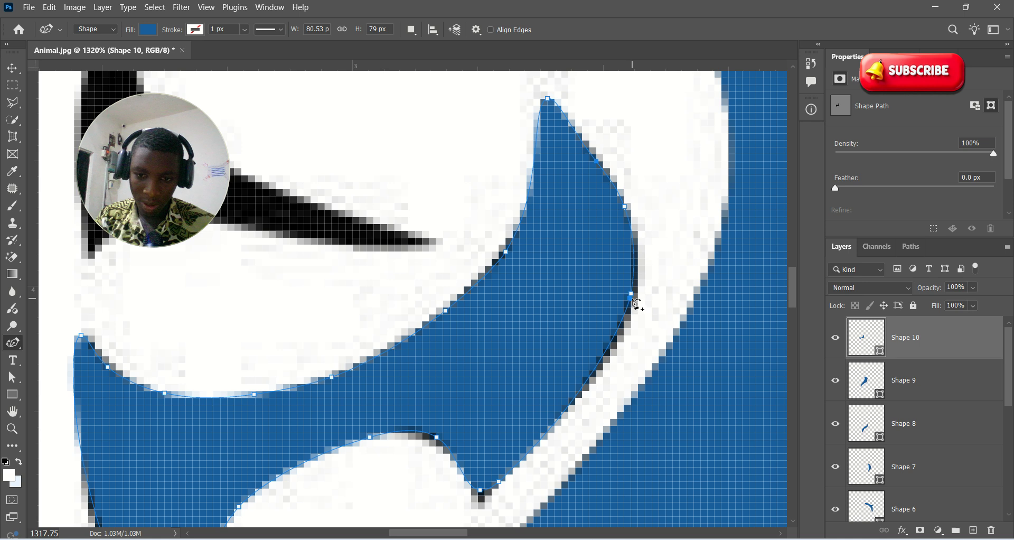
- Refine the jaw's rear curve and front chin edge to cover the remaining black pixels
drag(635, 300, 526, 338)
key(ctrl+space)
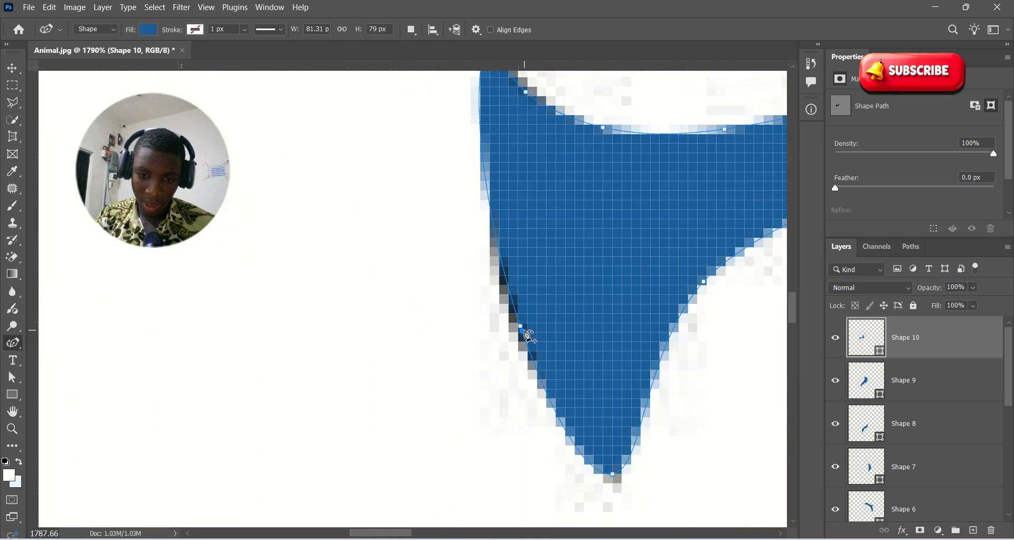
key(ctrl+space)
drag(509, 323, 540, 183)
- Start the face shape with the Curvature Pen Tool, tracing its inner edge from the mouth corner around the muzzle to the brow's rear tip
key(ctrl+space)
drag(404, 235, 359, 235)
drag(470, 156, 533, 198)
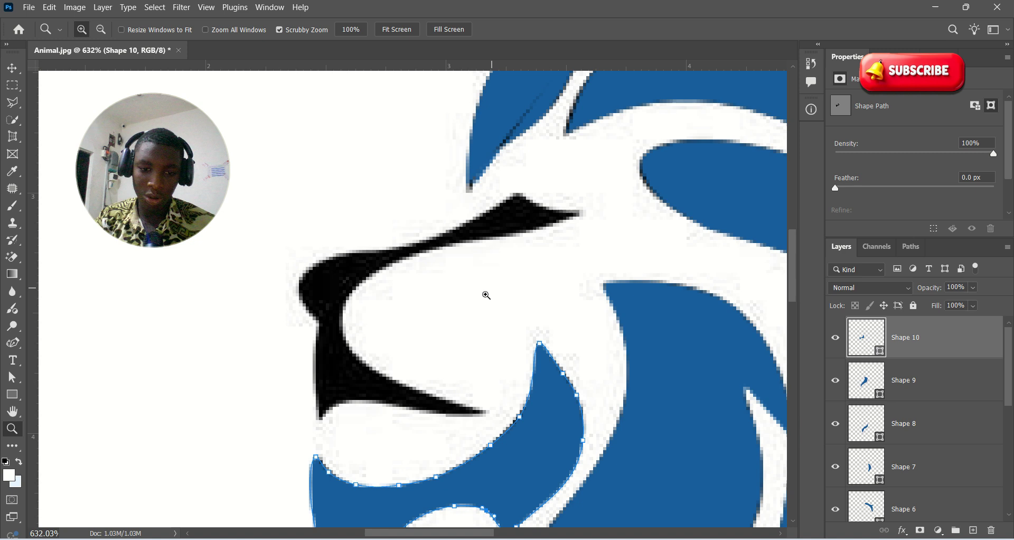
click(7, 341)
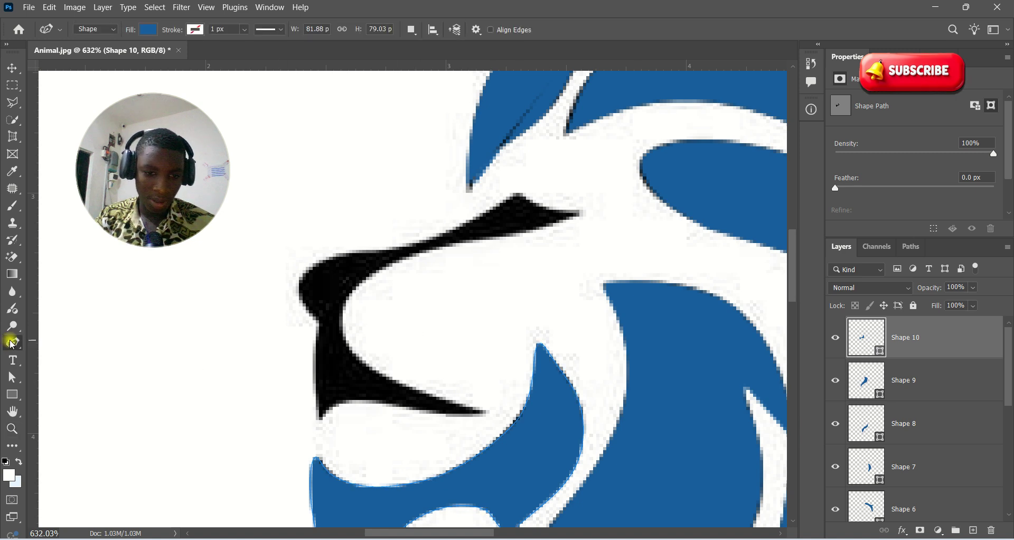
click(486, 411)
click(420, 411)
click(383, 377)
click(350, 342)
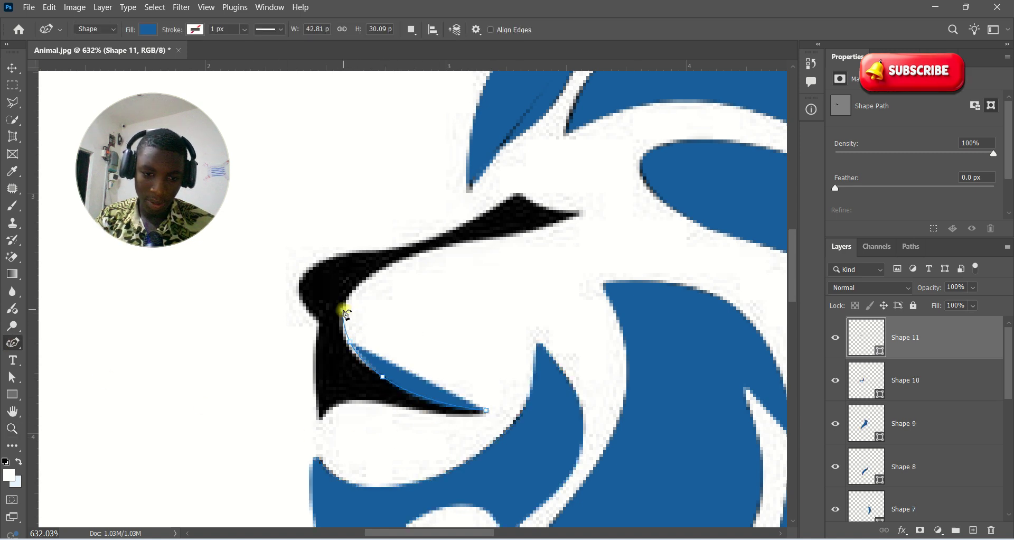
click(346, 307)
click(371, 275)
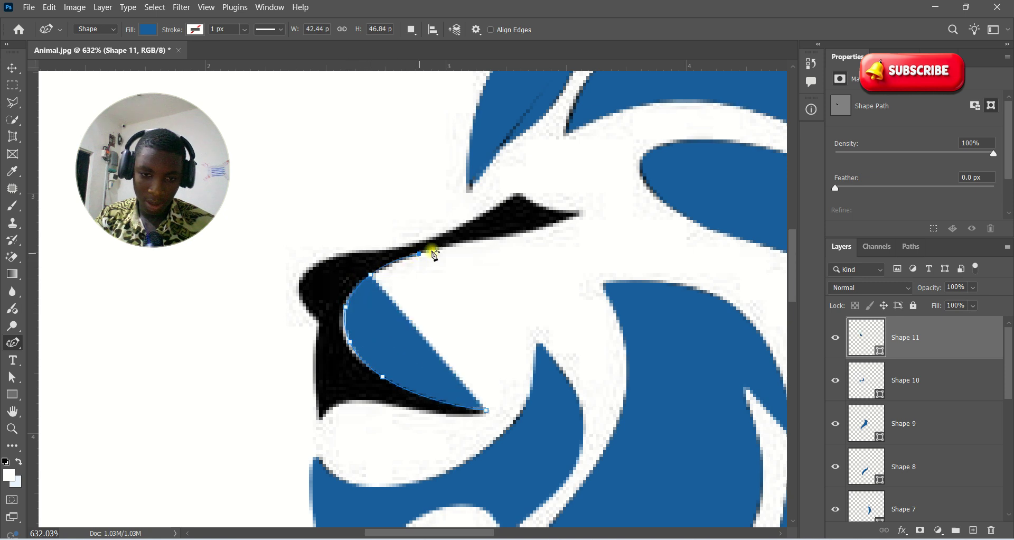
click(420, 254)
click(474, 239)
click(537, 229)
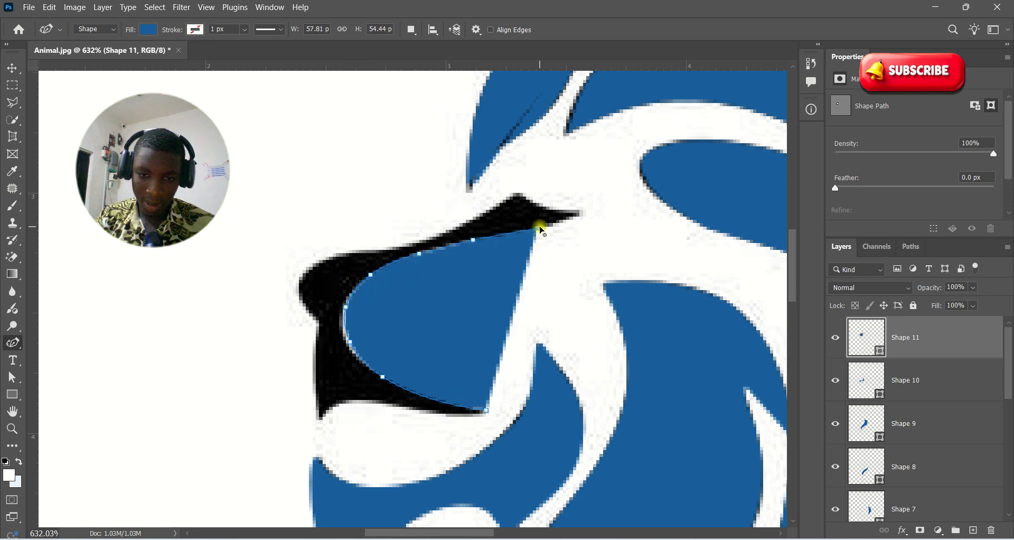
click(583, 210)
- Continue the face outline over the top of the brow and down along the nose bridge
click(537, 203)
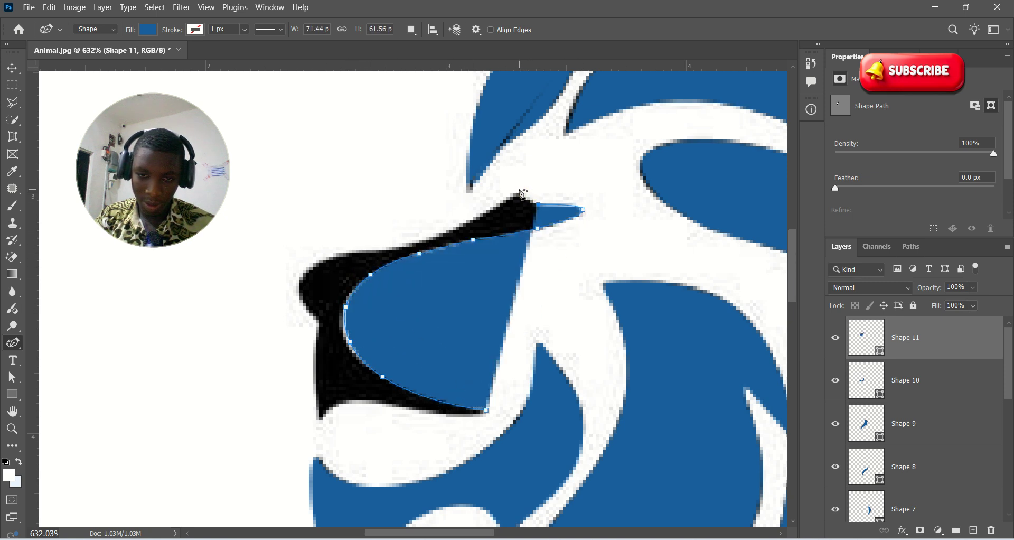
click(516, 194)
click(478, 214)
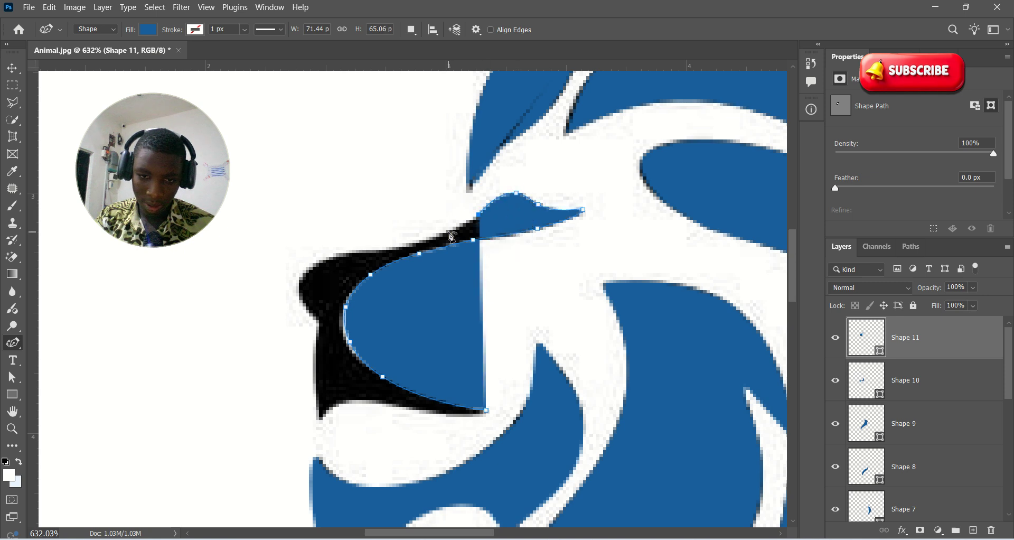
click(443, 233)
click(389, 248)
click(347, 252)
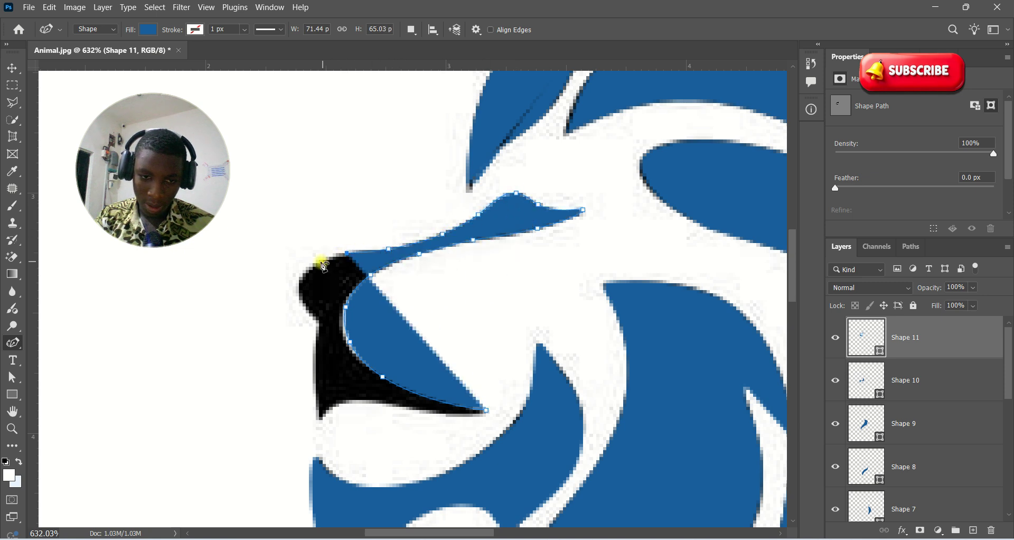
- Outline the rounded nose and front of the muzzle, closing the face shape at the mouth corner
click(311, 264)
click(297, 283)
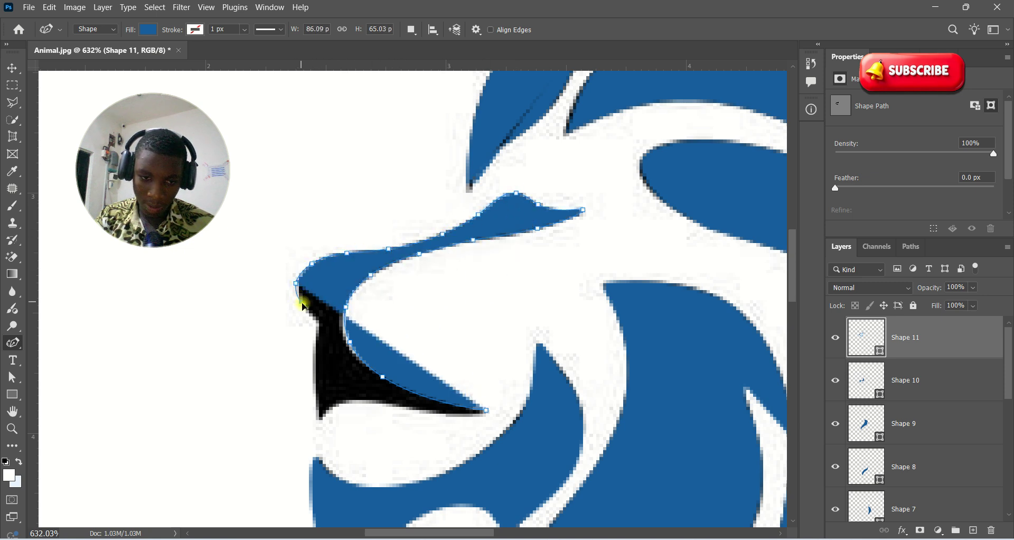
click(302, 305)
click(318, 319)
click(322, 326)
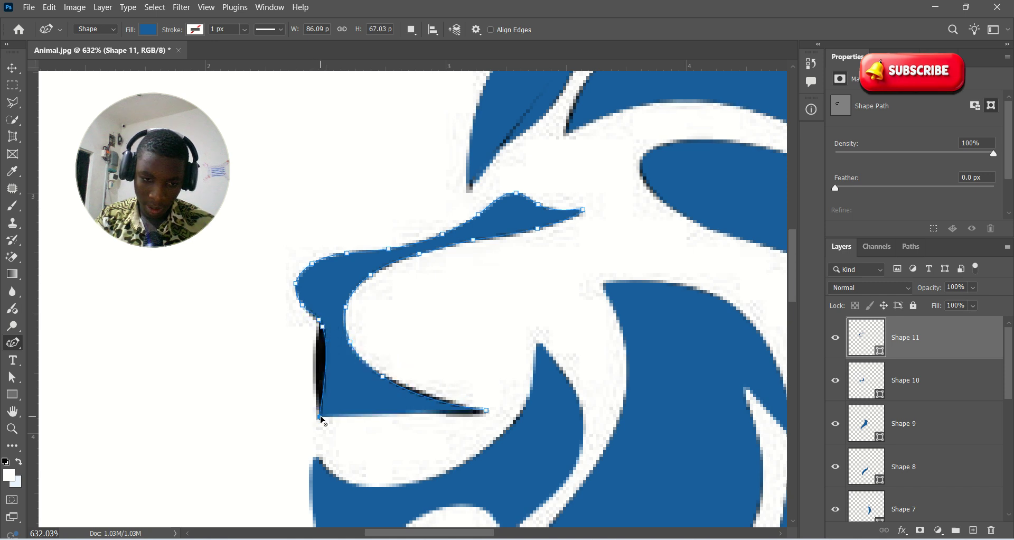
click(320, 418)
click(487, 410)
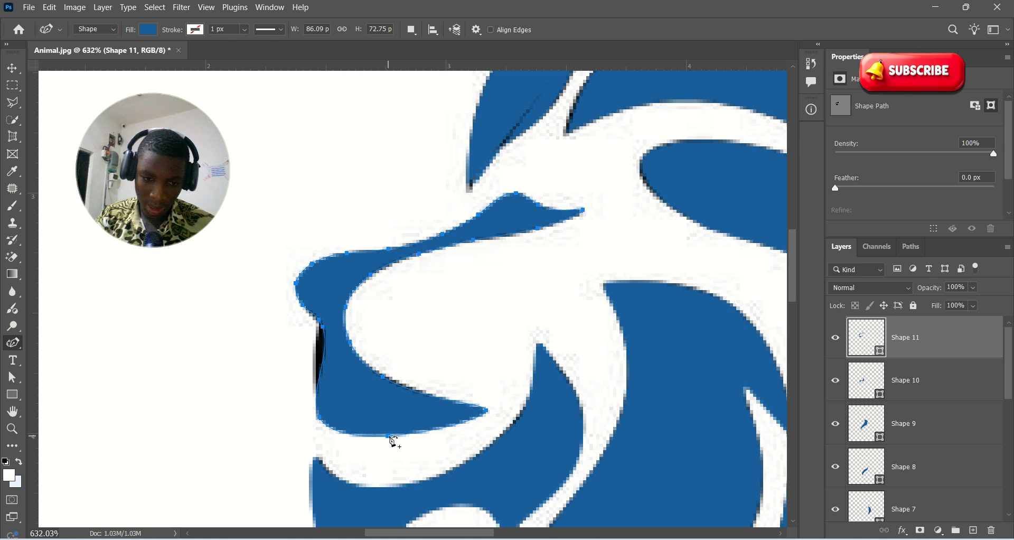
- Reshape the front edge and upper lip curve of the face shape to match the logo, then view the whole lion
mouse_move(372, 435)
mouse_down()
mouse_move(371, 420)
mouse_move(360, 420)
mouse_up()
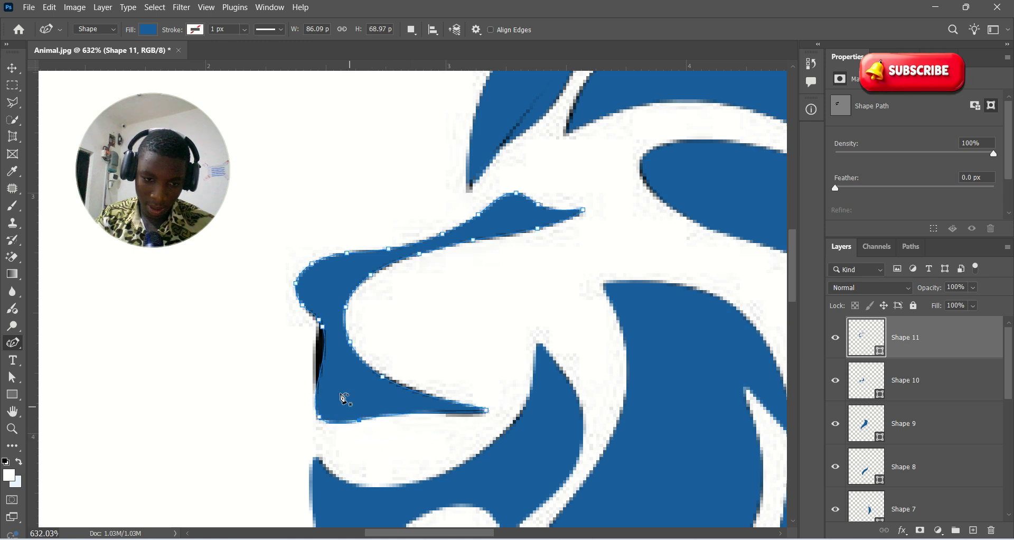
drag(323, 327, 320, 328)
double_click(320, 419)
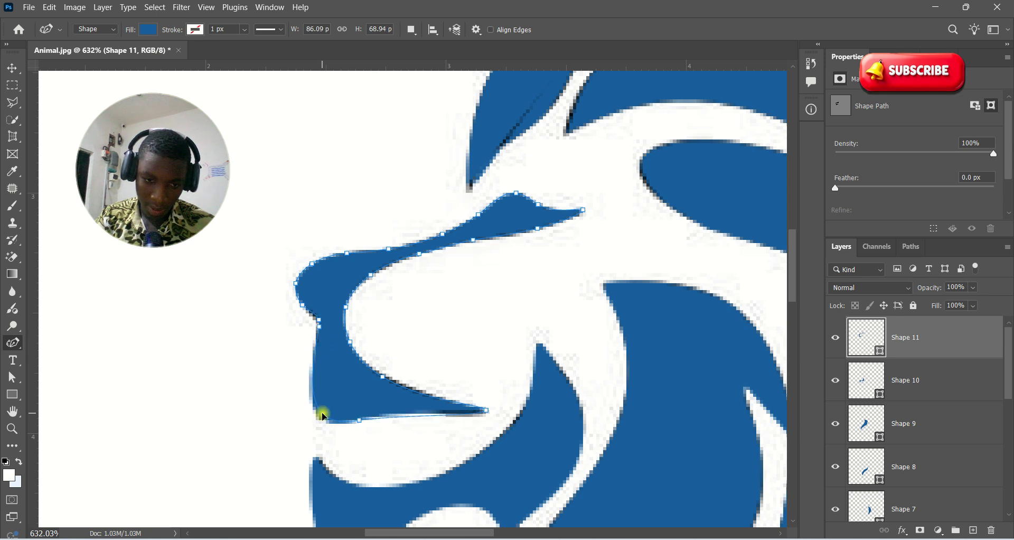
drag(323, 417, 330, 423)
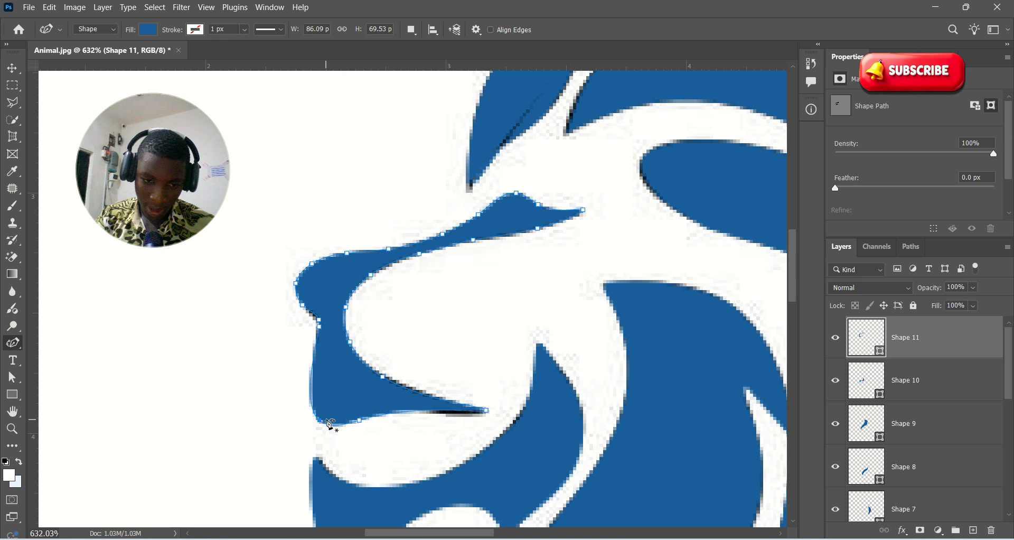
click(360, 418)
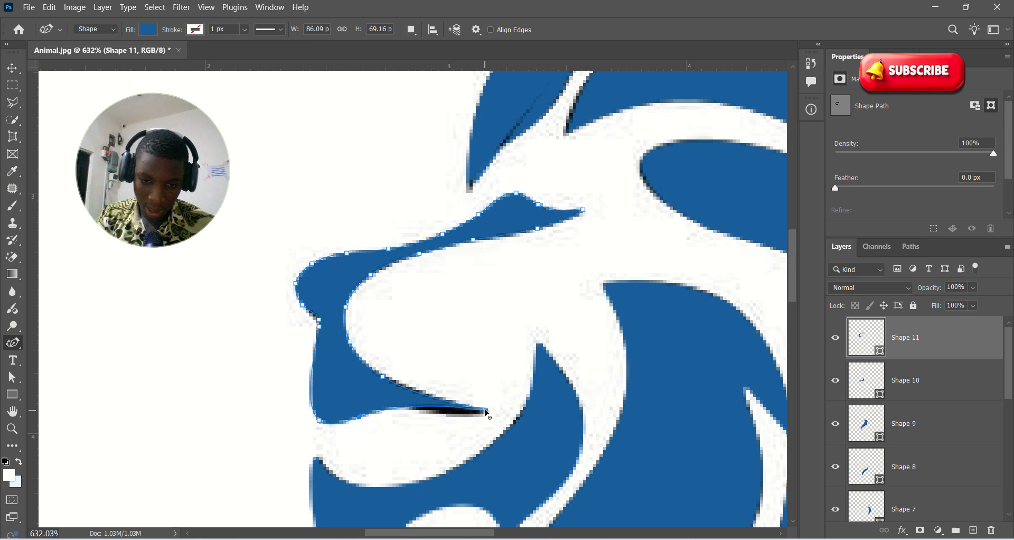
key(z)
drag(464, 294, 320, 268)
drag(430, 325, 416, 336)
key(p)
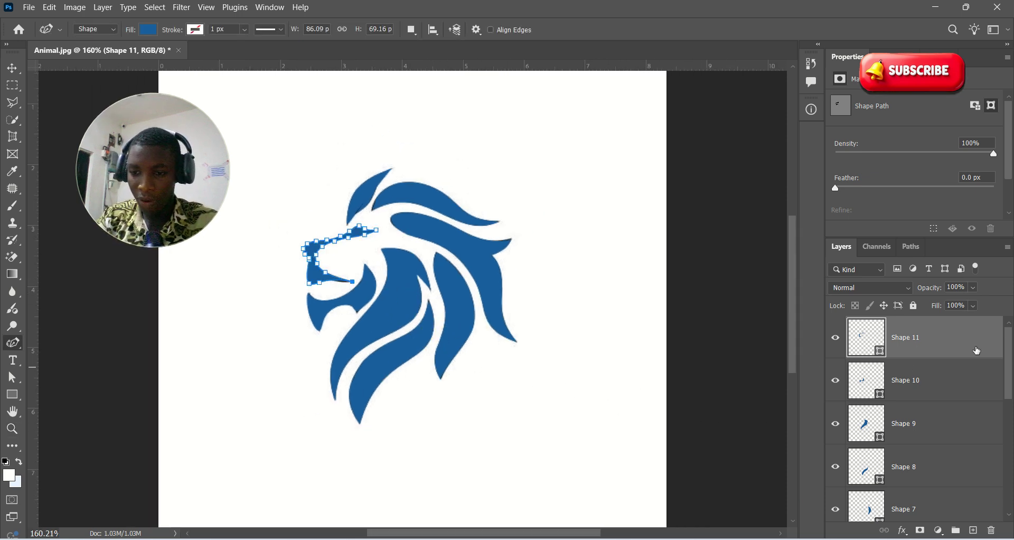
ctrl+click(934, 377)
ctrl+click(920, 424)
scroll(920, 427, down, 5)
scroll(921, 422, up, 5)
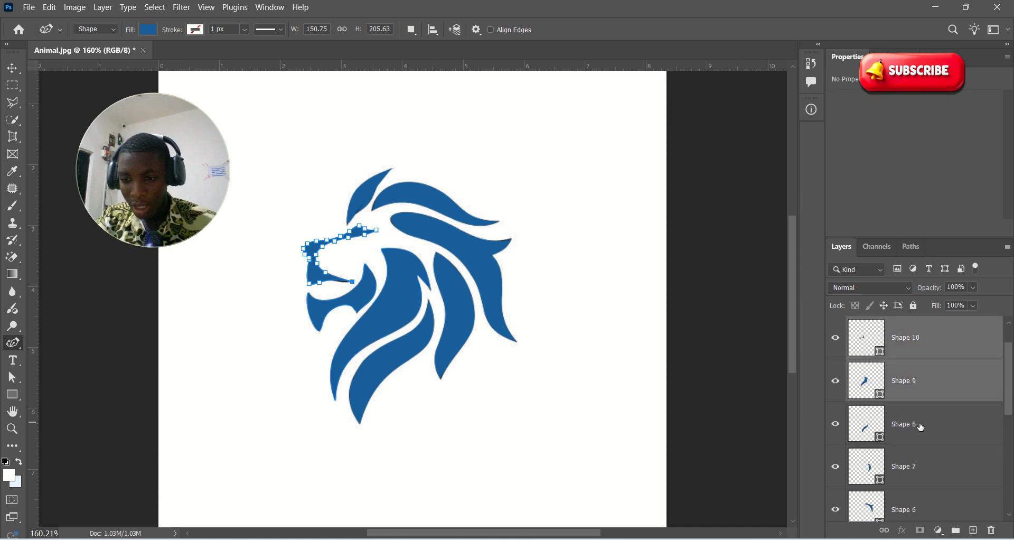
- Select all the shape layers from Shape 11 down to Shape 1 and group them, leaving out the Background
click(906, 340)
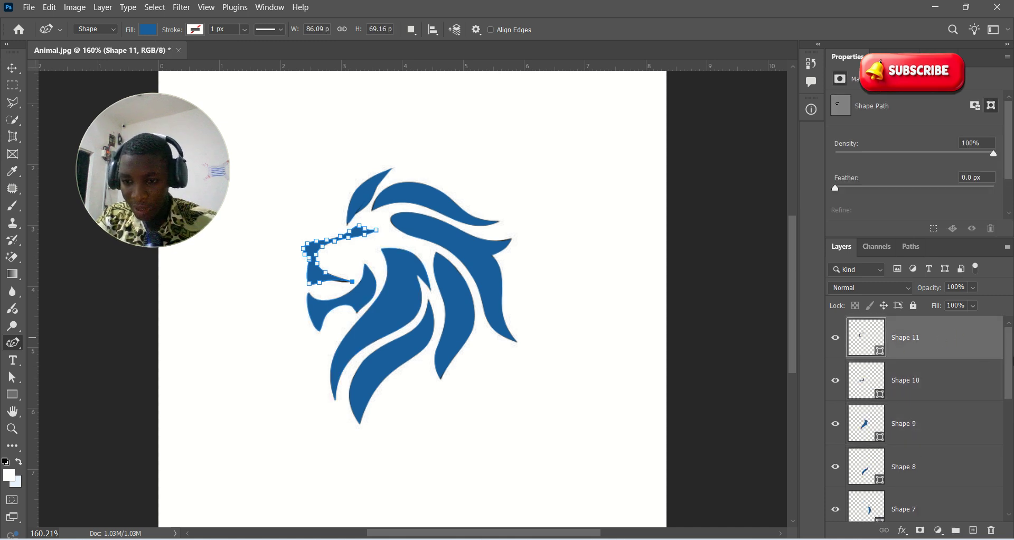
scroll(997, 362, down, 8)
scroll(1011, 377, down, 2)
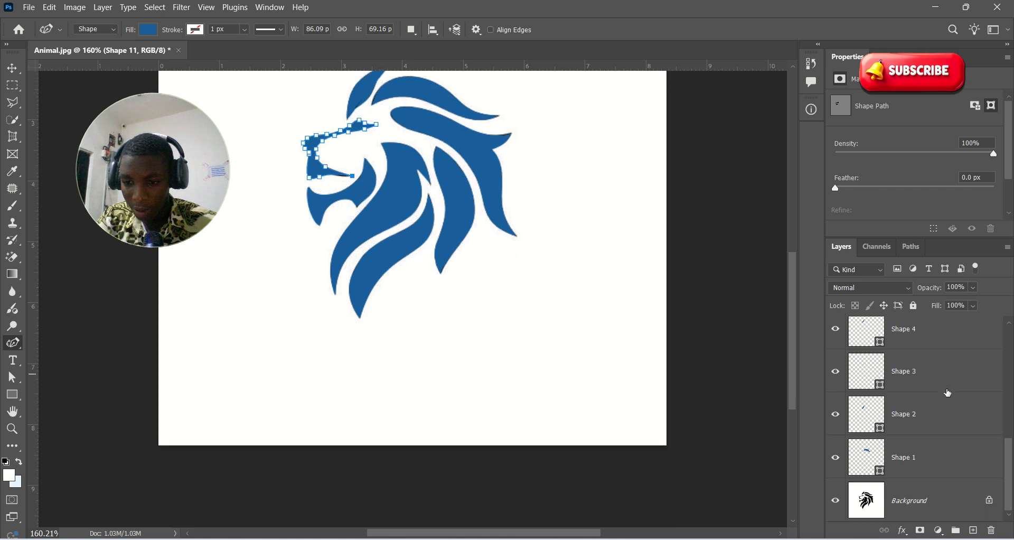
shift+click(917, 454)
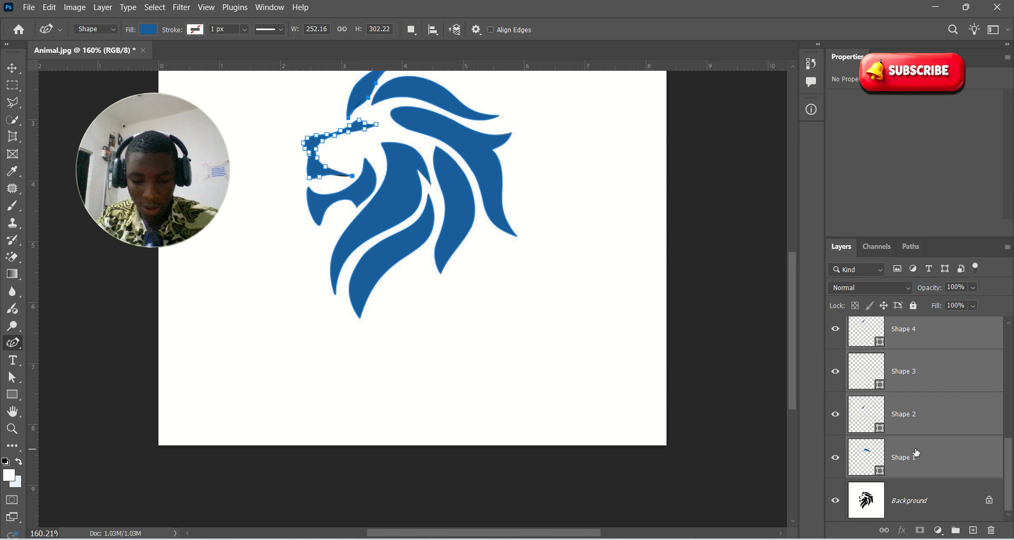
key(ctrl+g)
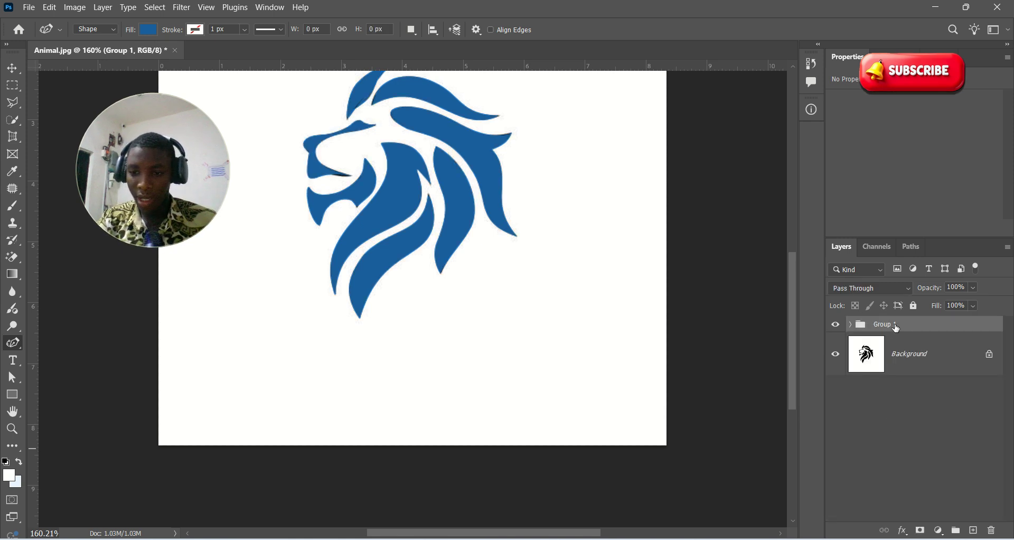
- Move the blue lion group off the black logo to the canvas's lower-right area and scale it proportionally to about 66%
key(ctrl+t)
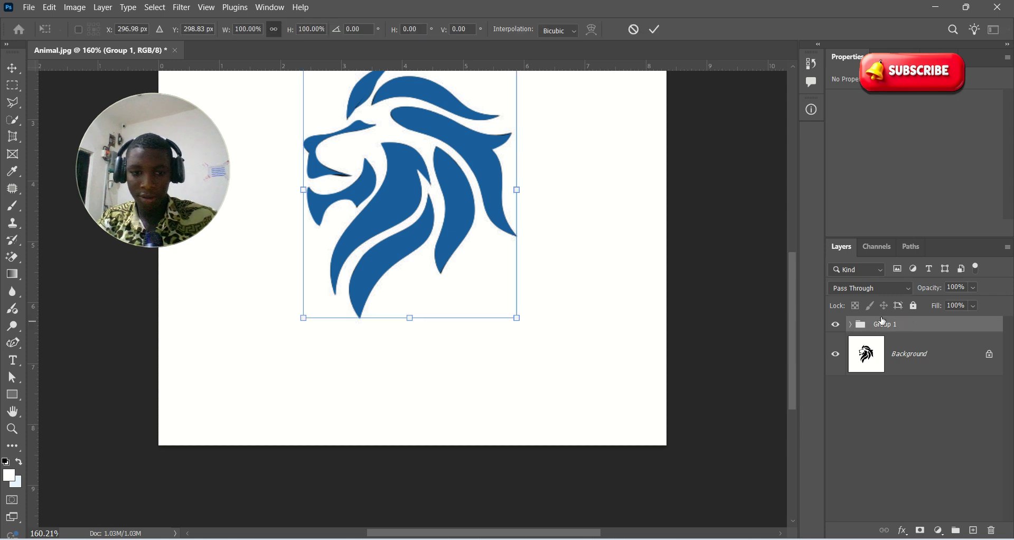
drag(464, 217, 602, 275)
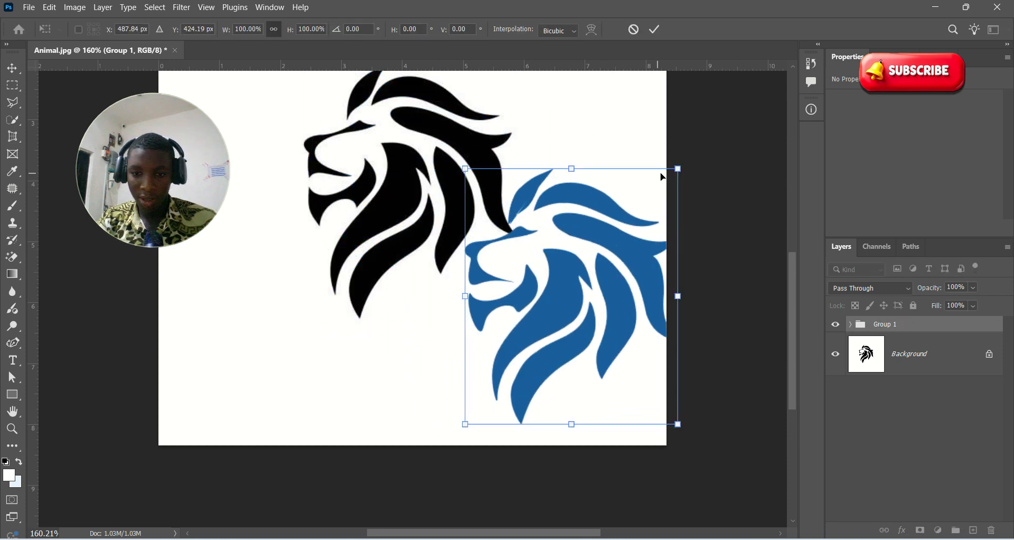
drag(679, 168, 602, 255)
drag(562, 316, 587, 319)
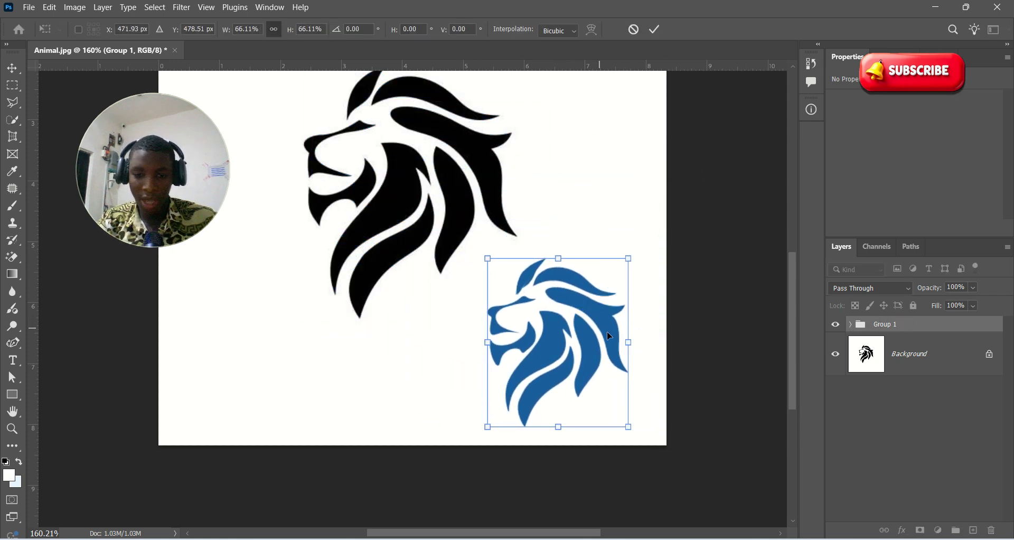
- Expand the lion group and change the fill of the face shape, Shape 11, to a brighter blue
click(852, 324)
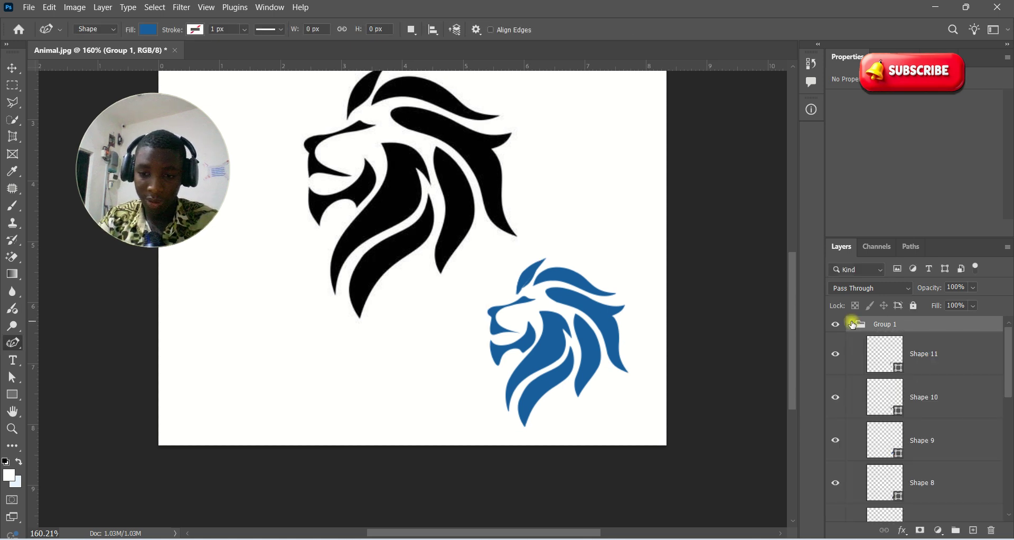
double_click(896, 359)
mouse_move(813, 349)
mouse_down()
mouse_move(781, 263)
mouse_move(799, 204)
mouse_move(806, 307)
mouse_move(818, 222)
mouse_up()
click(982, 184)
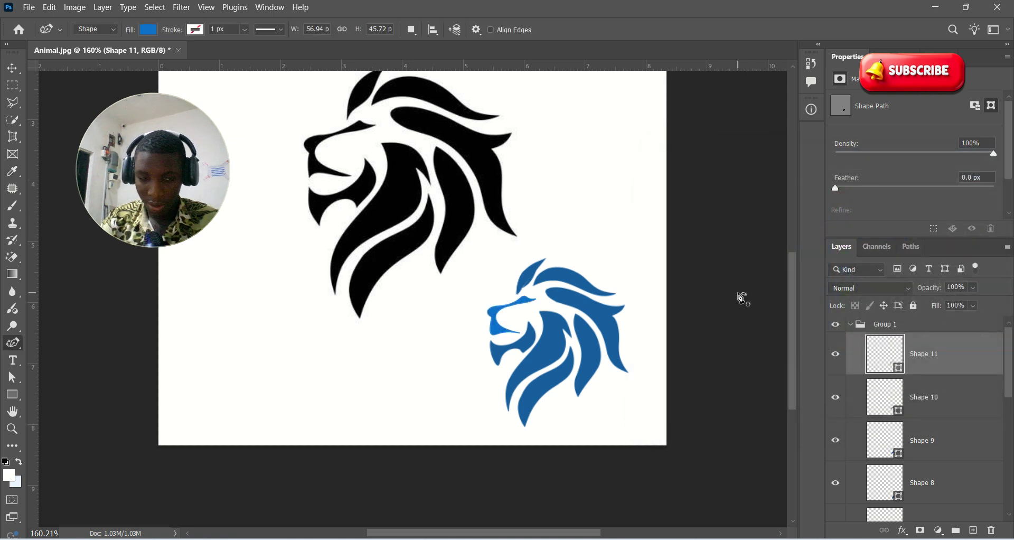